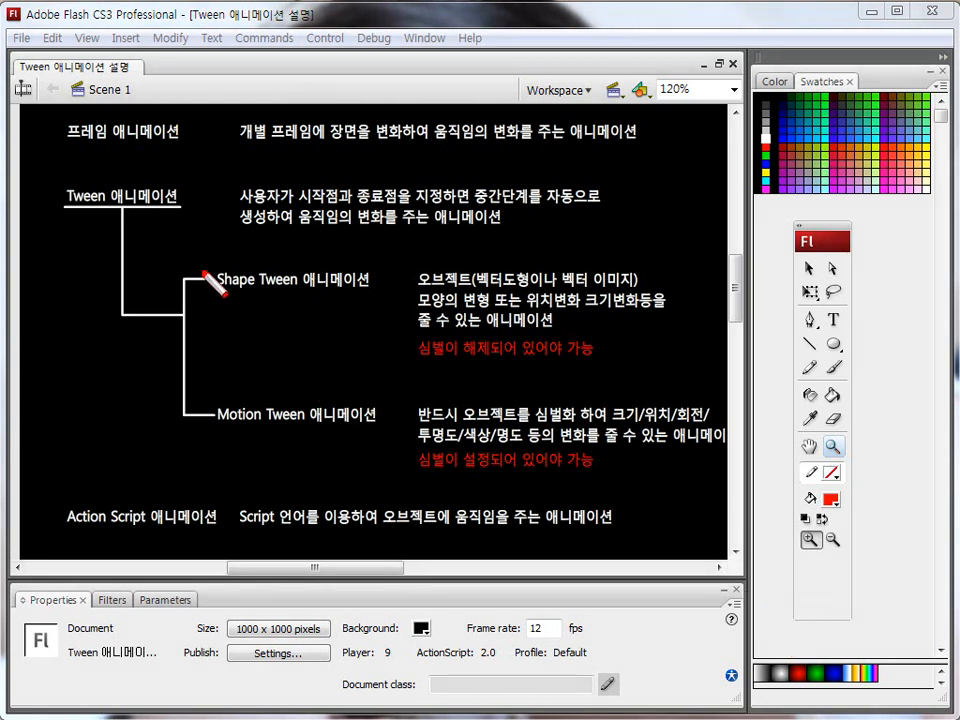
pyautogui.moveTo(181, 251)
pyautogui.mouseDown()
pyautogui.moveTo(560, 361)
pyautogui.moveTo(681, 364)
pyautogui.mouseUp()
pyautogui.press('Escape')
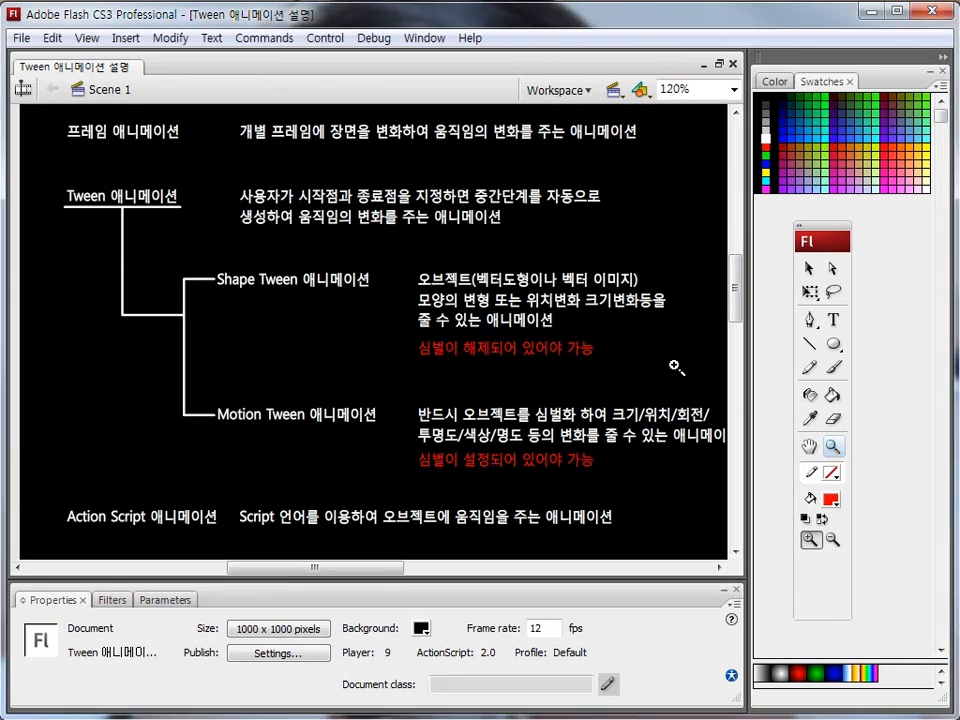
pyautogui.hotkey('ctrl', '2')
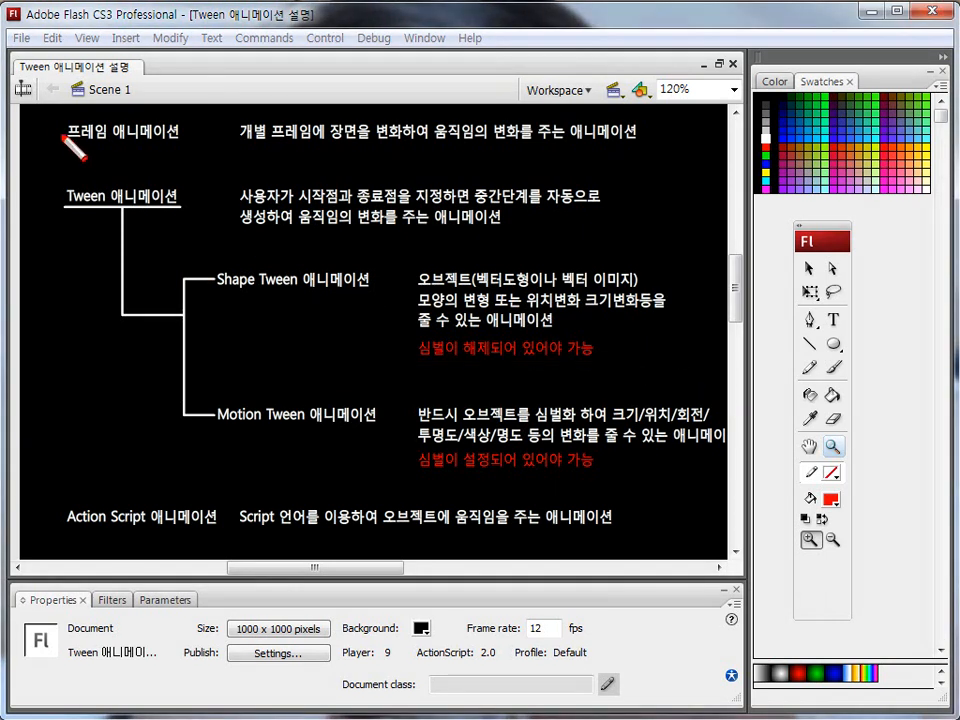
pyautogui.moveTo(50, 118)
pyautogui.mouseDown()
pyautogui.moveTo(246, 467)
pyautogui.moveTo(649, 549)
pyautogui.moveTo(724, 551)
pyautogui.mouseUp()
pyautogui.press('Escape')
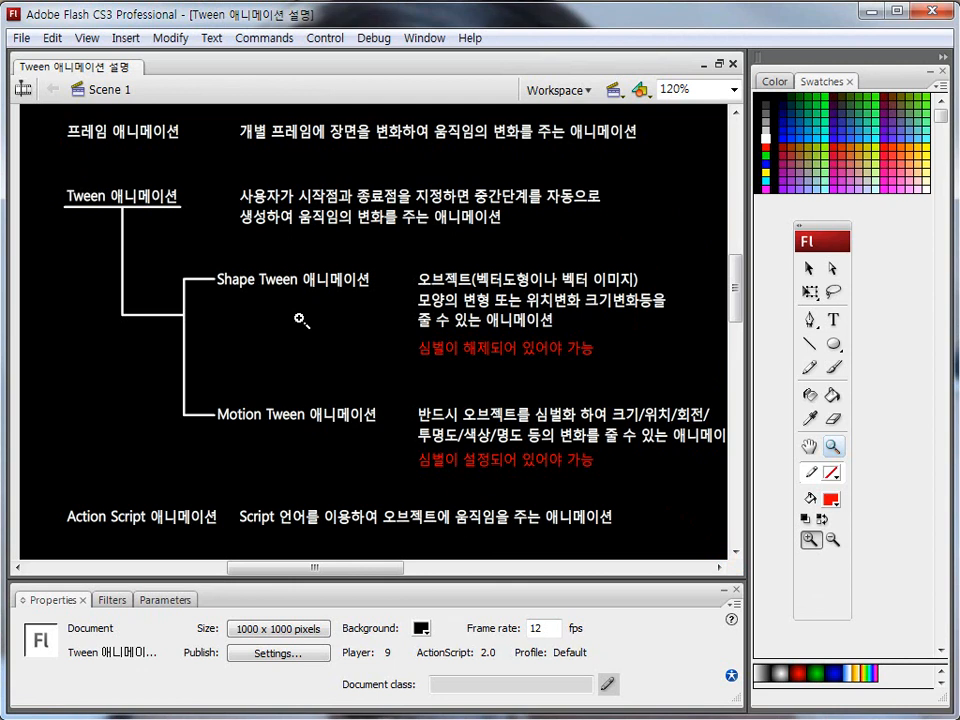
# Create a new Flash File (ActionScript 2.0) document.
pyautogui.click(21, 41)
pyautogui.click(45, 60)
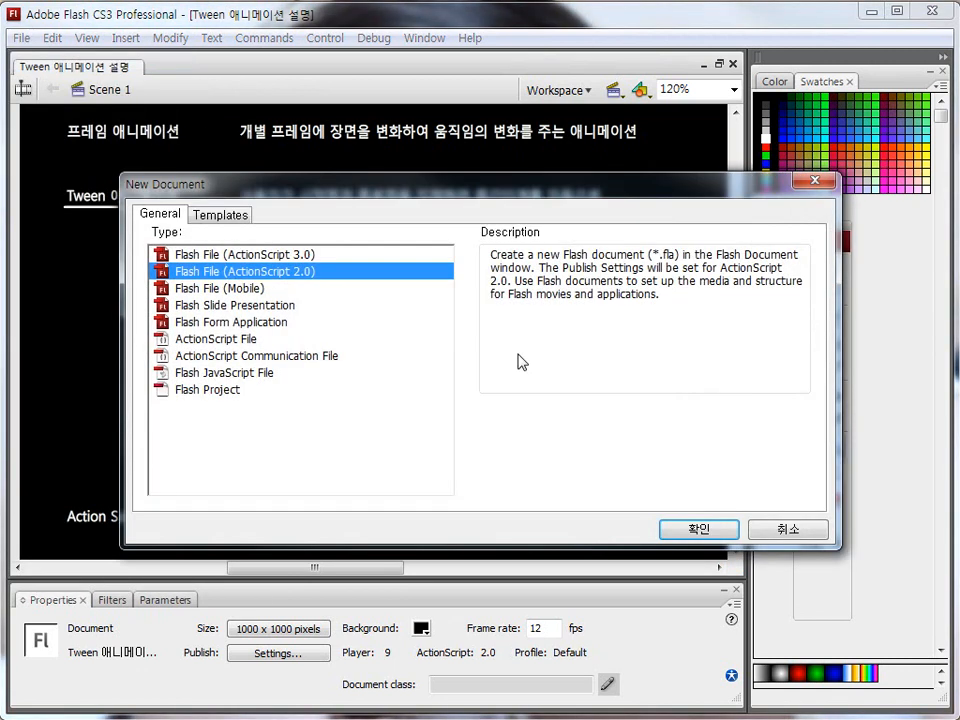
pyautogui.click(706, 533)
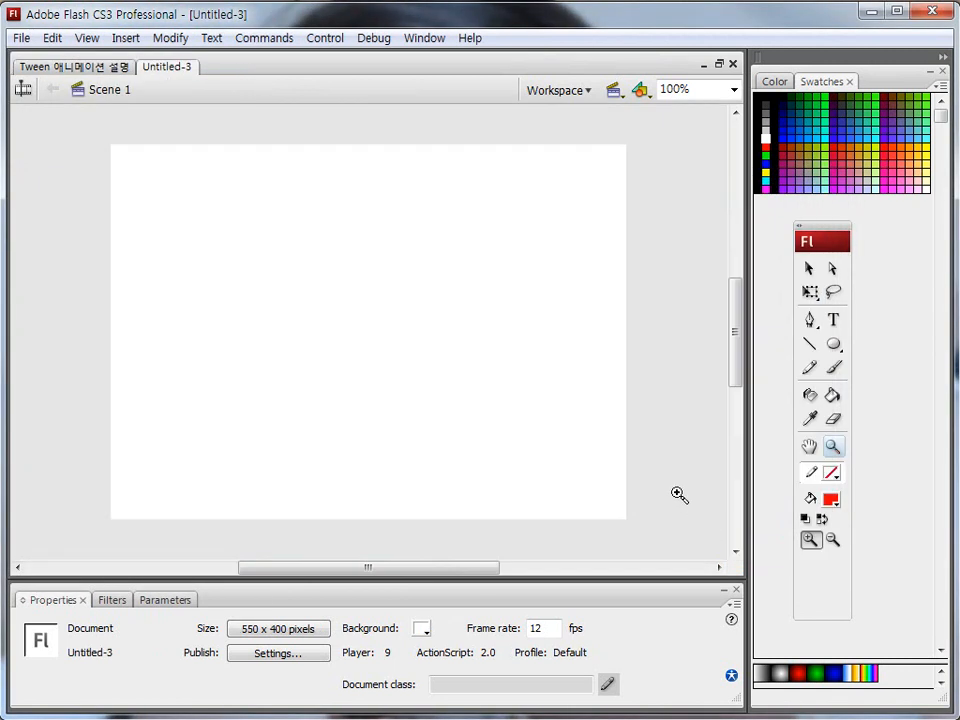
# Place the drawing tools beside the stage, show the timeline, and reduce the timeline's height.
pyautogui.moveTo(822, 236); pyautogui.dragTo(62, 148)
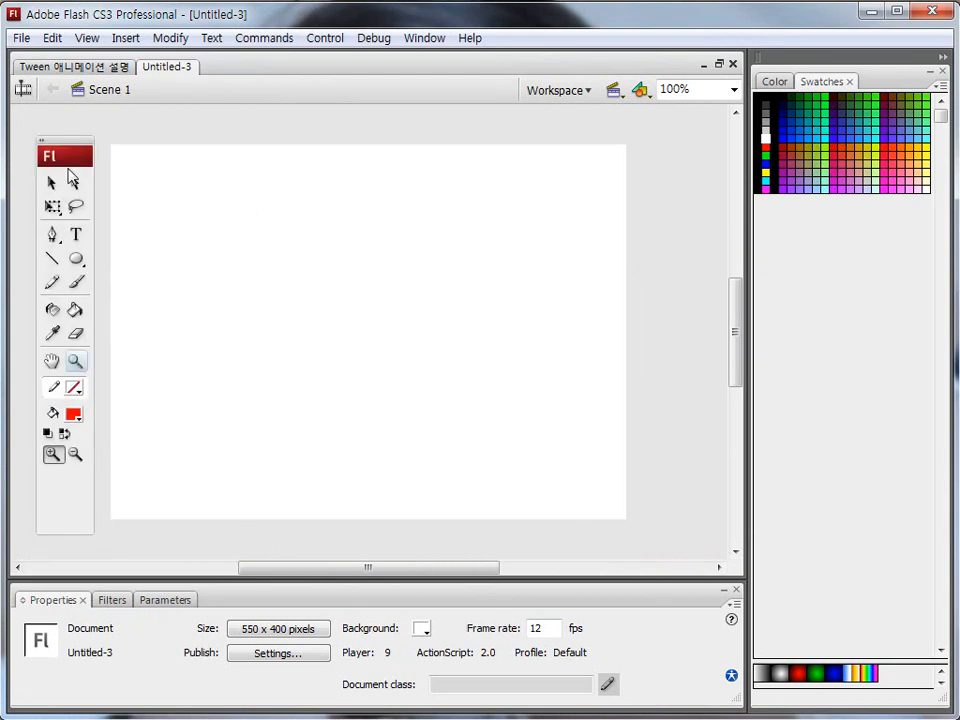
pyautogui.press('v')
pyautogui.hotkey('ctrl', 'alt', 't')
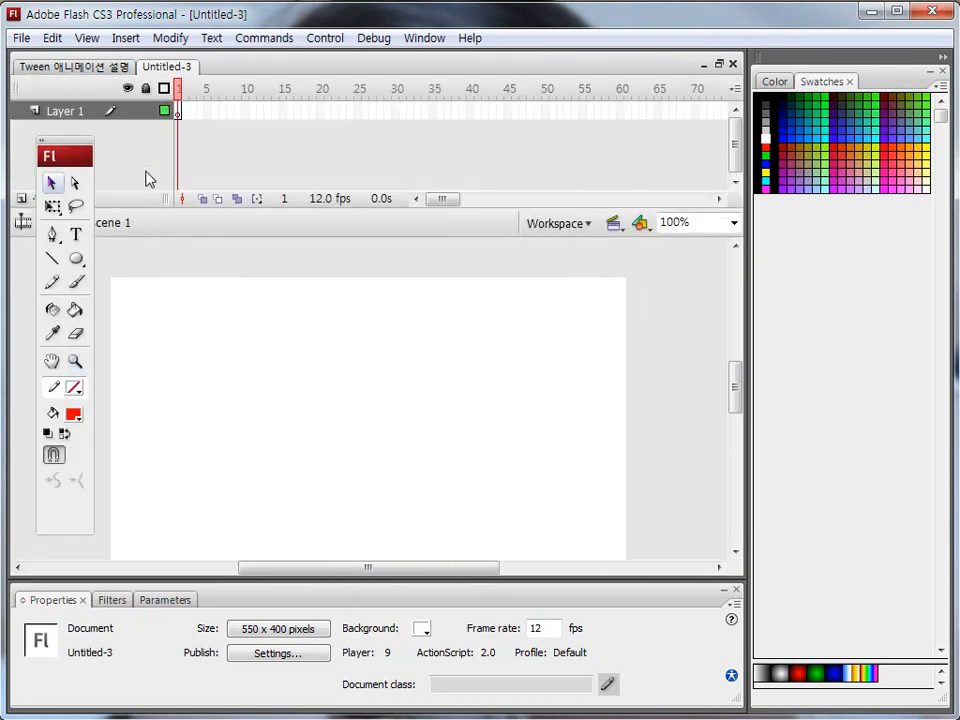
pyautogui.moveTo(150, 208); pyautogui.dragTo(158, 165)
pyautogui.moveTo(277, 394); pyautogui.dragTo(307, 378)
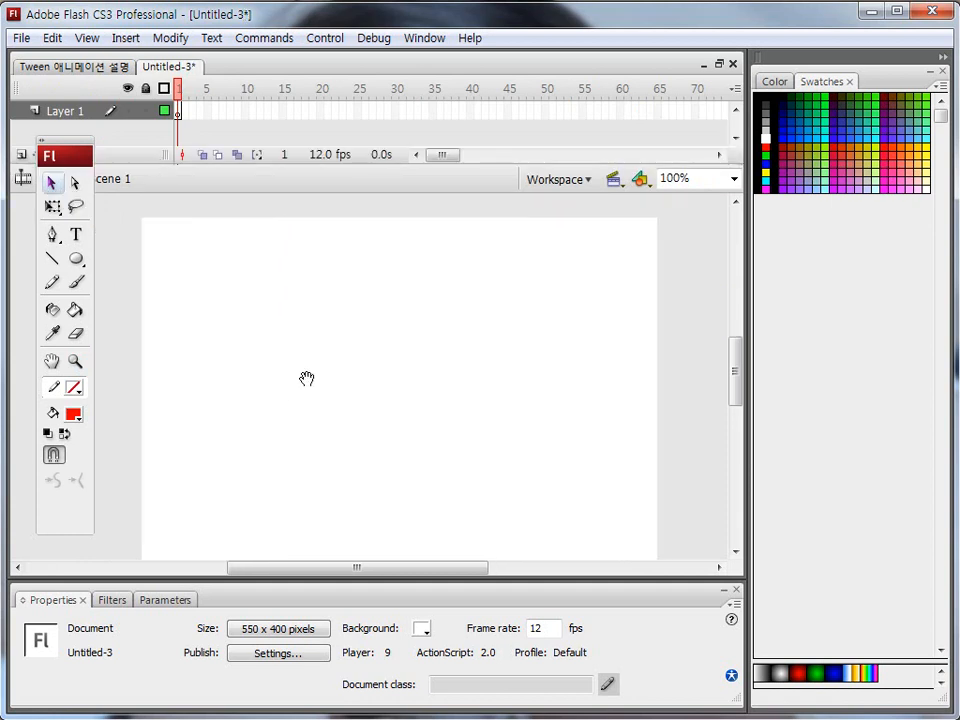
pyautogui.hotkey('ctrl', 'shift', 'd')
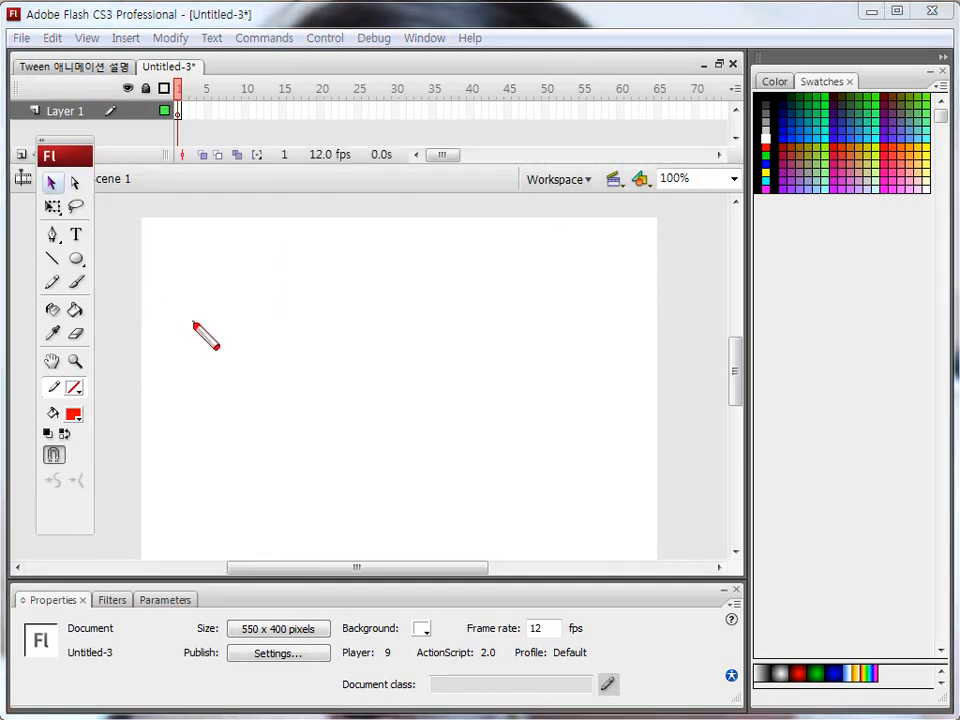
pyautogui.moveTo(148, 320)
pyautogui.mouseDown()
pyautogui.moveTo(250, 466)
pyautogui.moveTo(262, 461)
pyautogui.mouseUp()
pyautogui.moveTo(510, 307); pyautogui.dragTo(658, 486)
pyautogui.press('Escape')
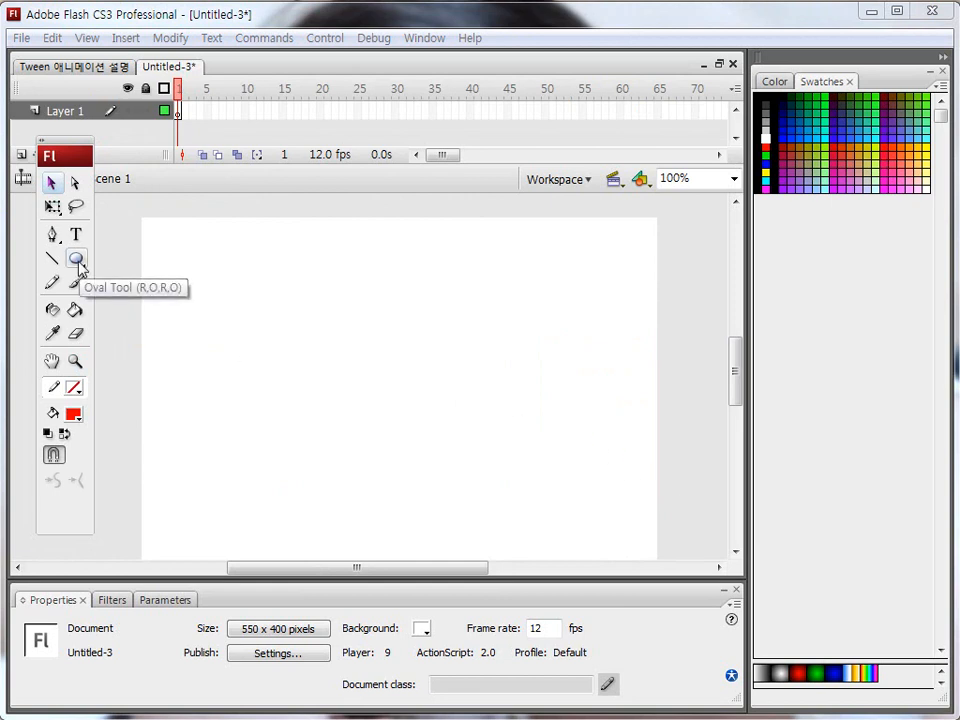
# Draw a dark green circle without a stroke, about 107 px wide, near the left edge of the stage.
pyautogui.click(73, 414)
pyautogui.click(135, 465)
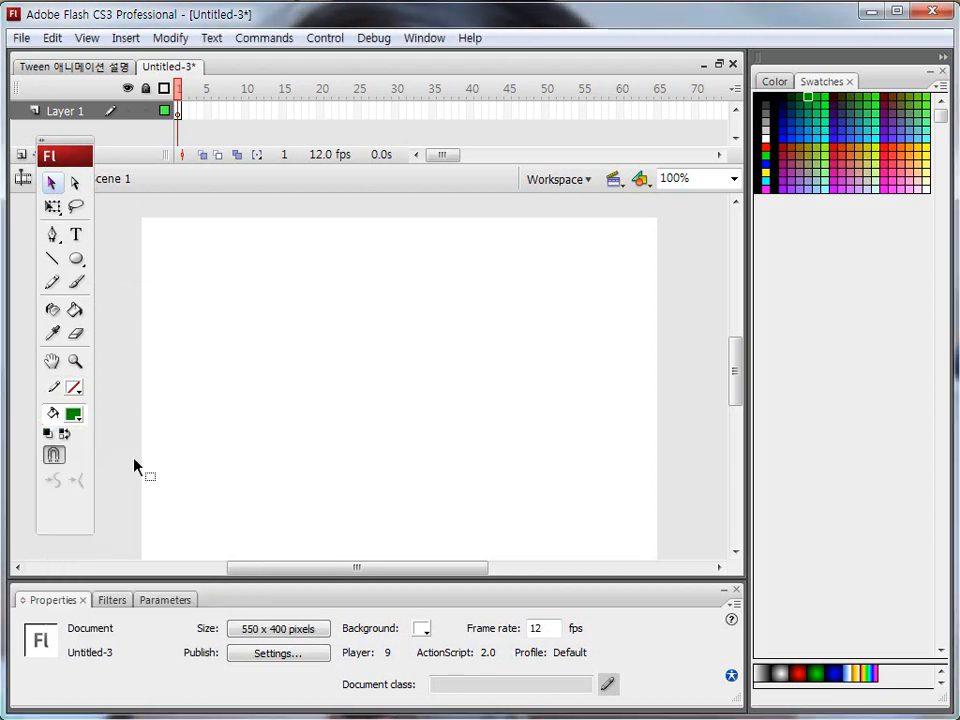
pyautogui.moveTo(76, 259); pyautogui.dragTo(259, 424)
pyautogui.click(156, 320)
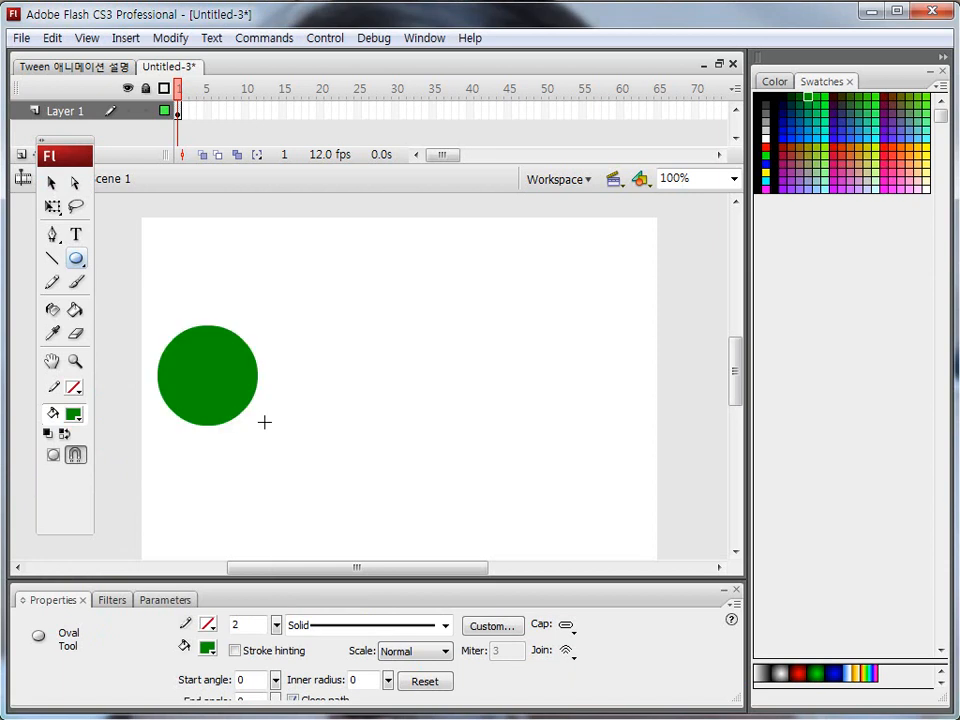
pyautogui.moveTo(178, 111); pyautogui.dragTo(186, 128)
pyautogui.moveTo(135, 276); pyautogui.dragTo(293, 460)
pyautogui.press('Escape')
# Rename the circle's layer as Shape.
pyautogui.click(66, 111)
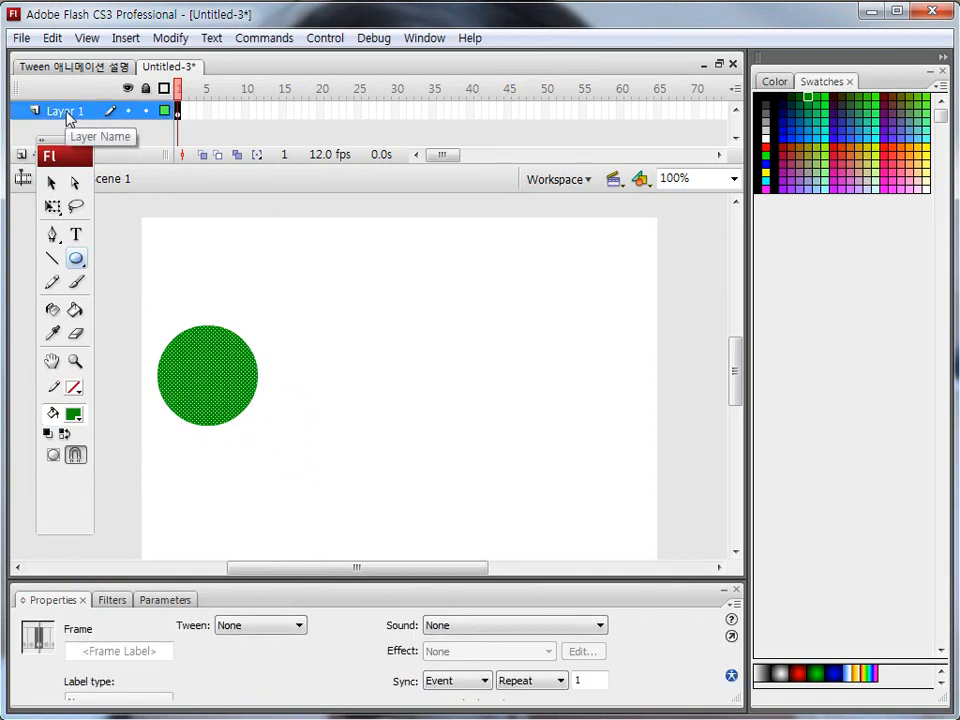
pyautogui.doubleClick(66, 111)
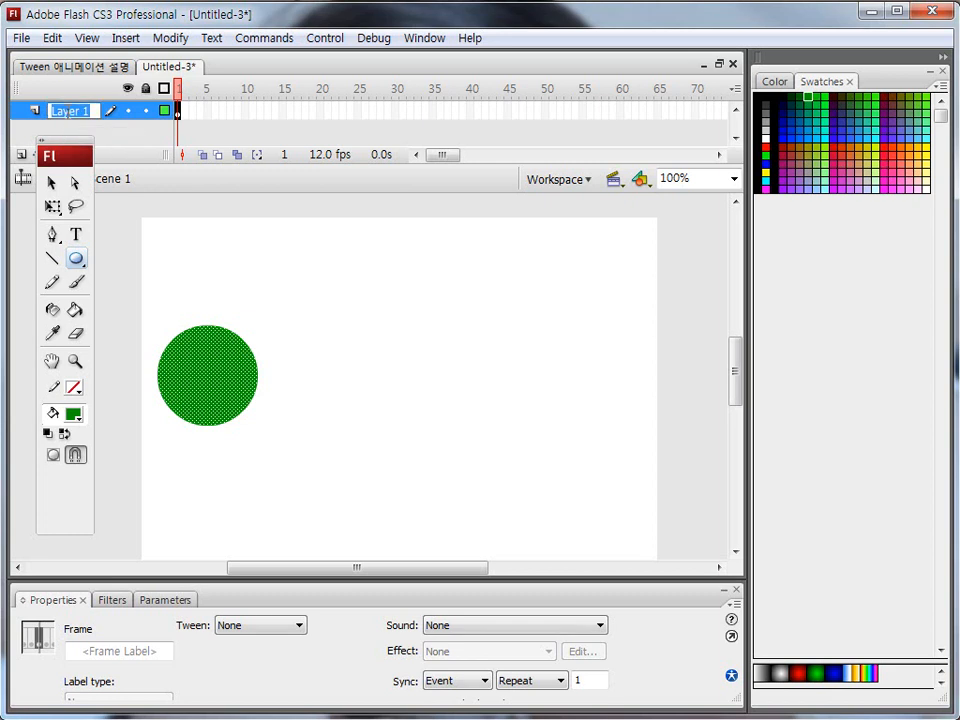
pyautogui.write('원')
pyautogui.write('Sha')
pyautogui.write('pe')
pyautogui.press('Return')
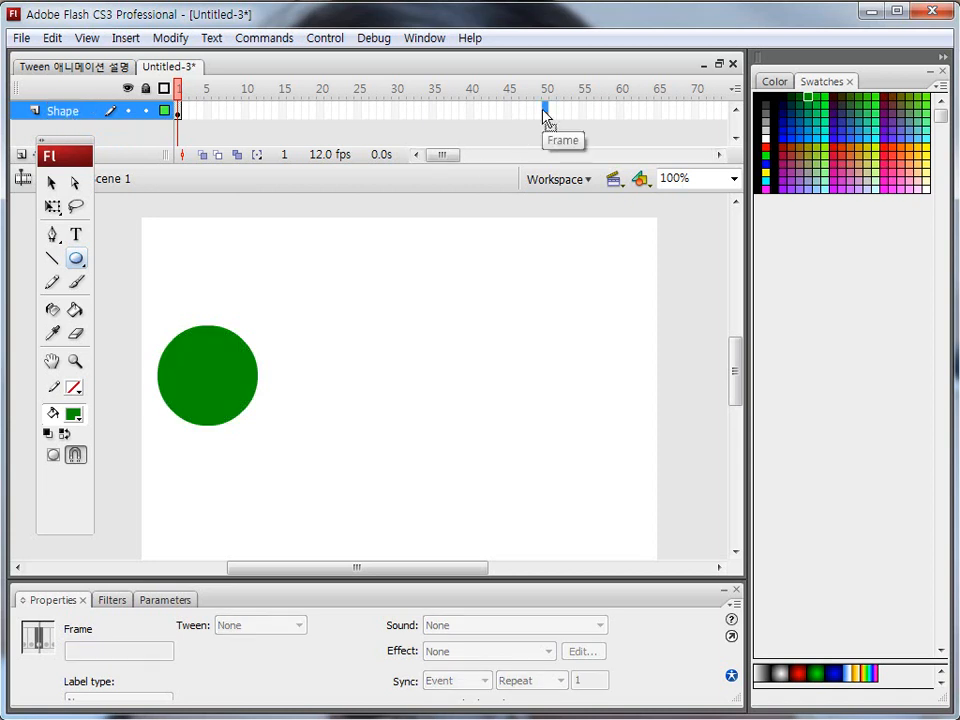
pyautogui.hotkey('ctrl', 'shift', 'd')
pyautogui.moveTo(533, 97); pyautogui.dragTo(557, 128)
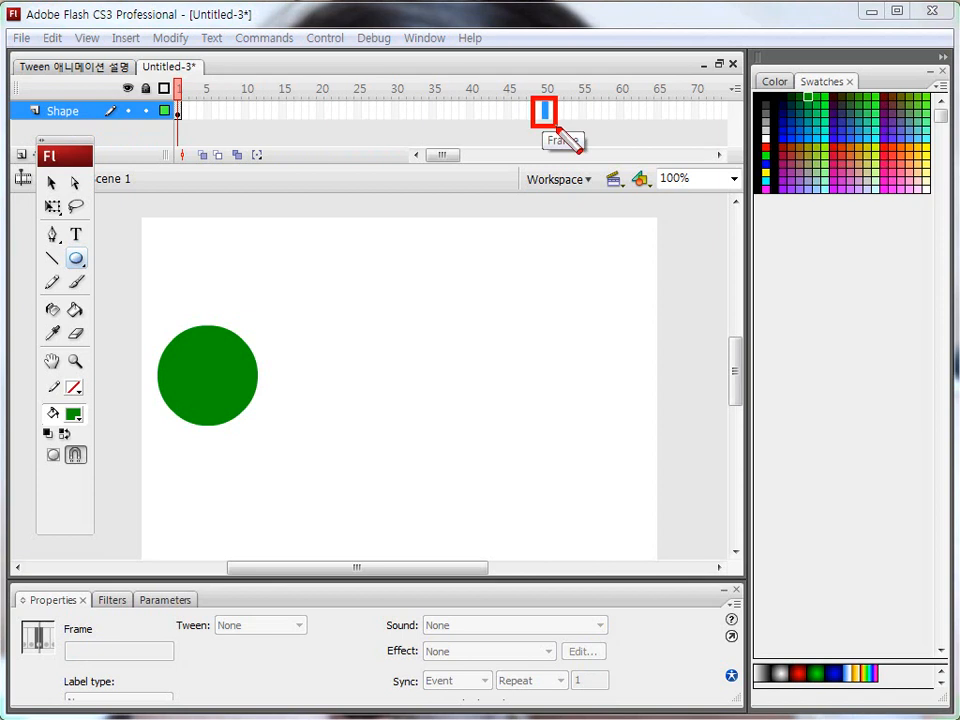
pyautogui.press('Escape')
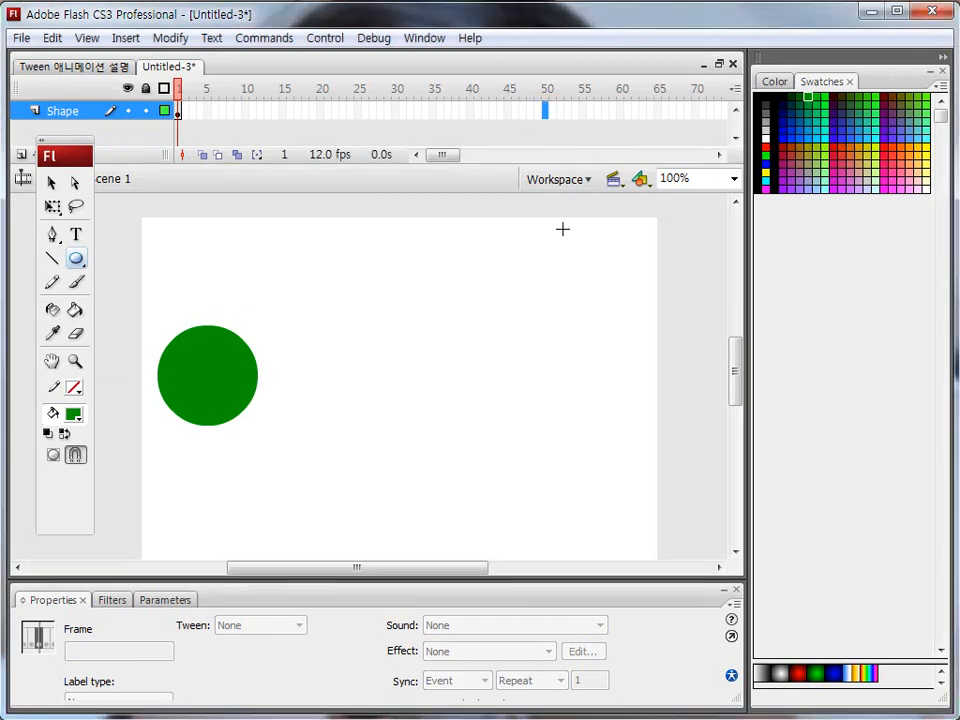
pyautogui.hotkey('ctrl', 'shift', 'd')
pyautogui.moveTo(515, 312); pyautogui.dragTo(645, 447)
pyautogui.press('Escape')
pyautogui.hotkey('ctrl', 'shift', 'd')
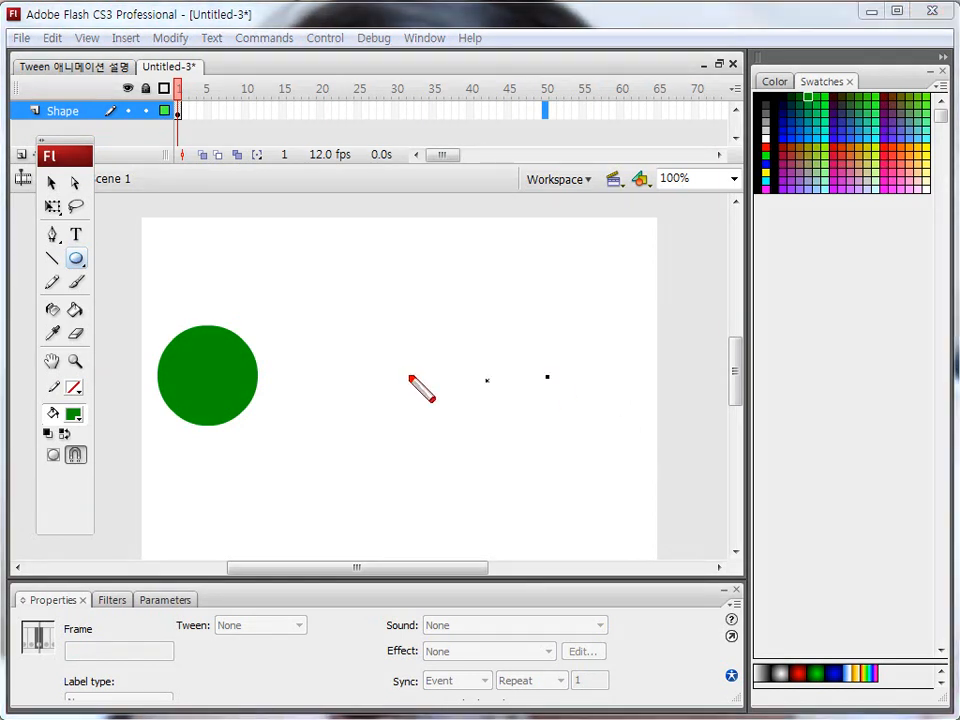
pyautogui.moveTo(150, 302); pyautogui.dragTo(274, 463)
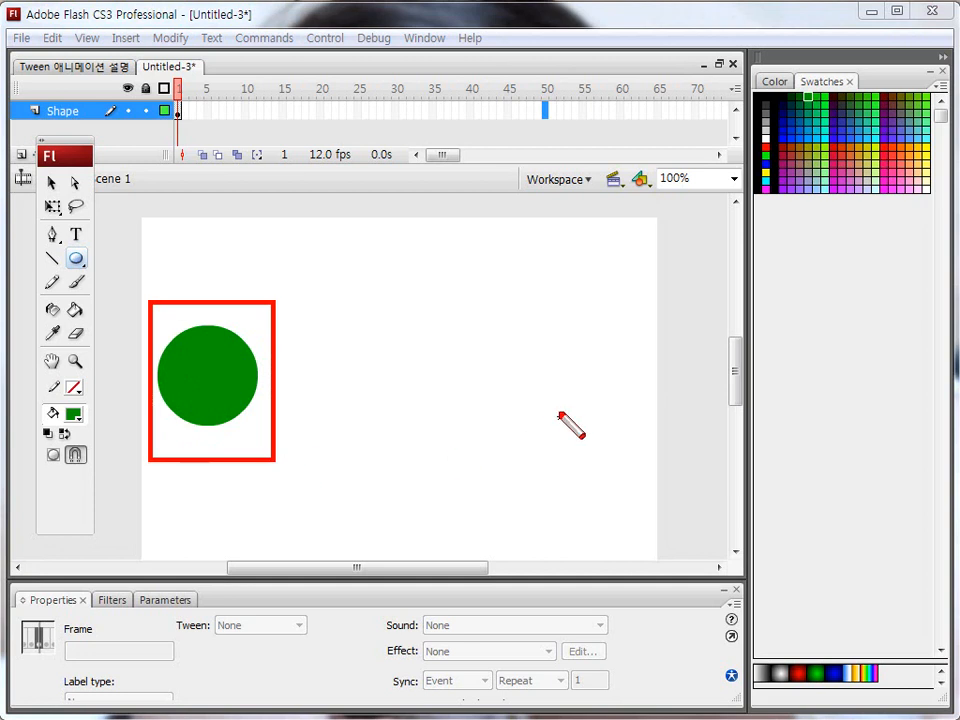
pyautogui.moveTo(510, 313); pyautogui.dragTo(649, 460)
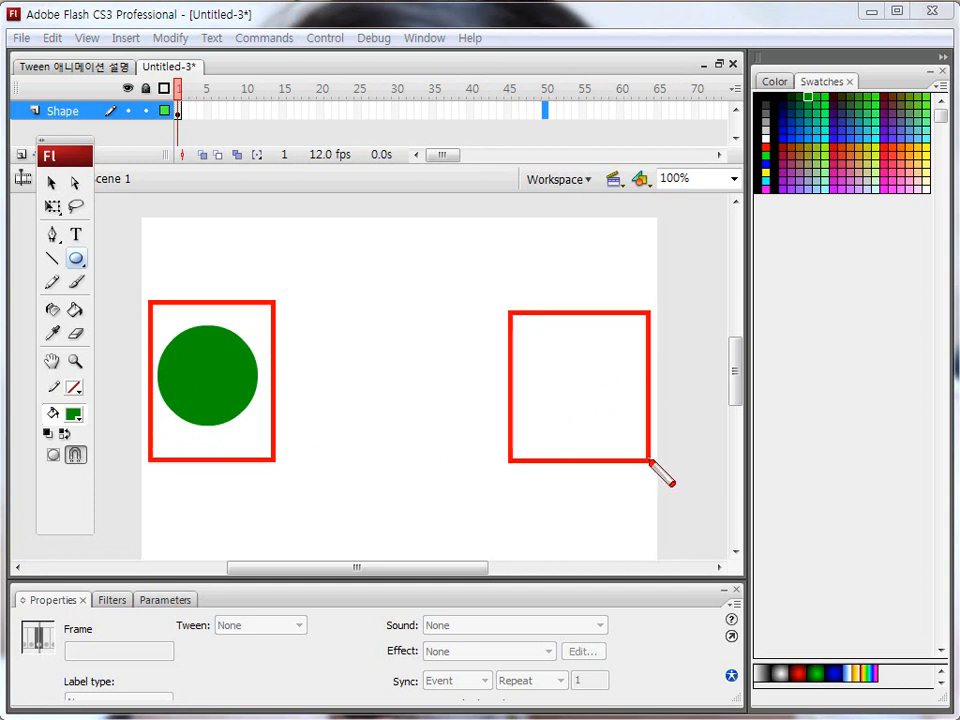
pyautogui.press('Escape')
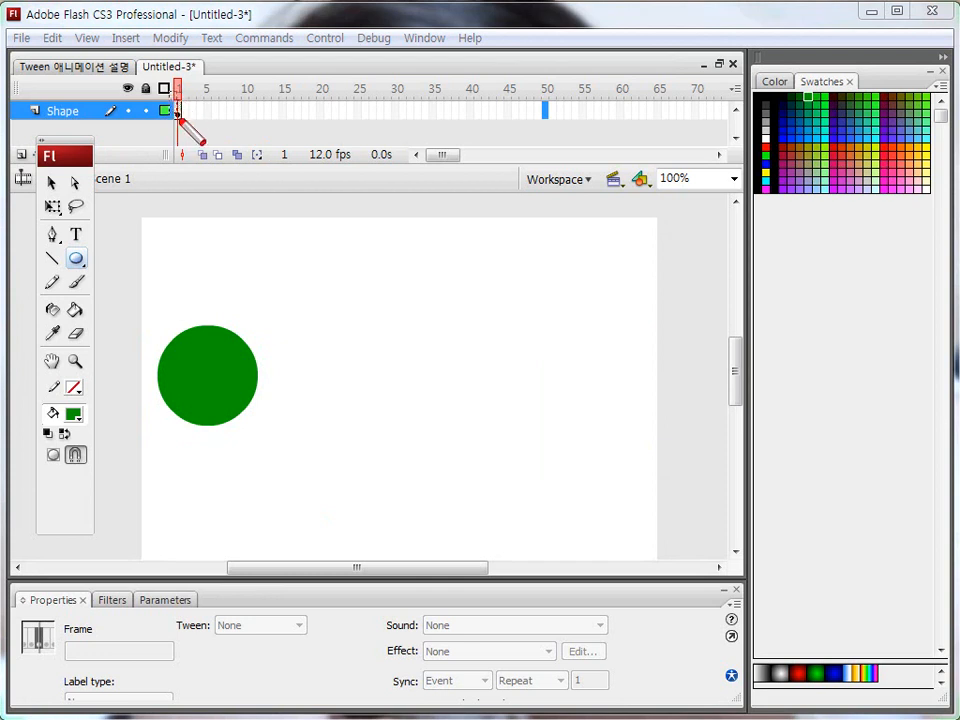
pyautogui.moveTo(185, 128); pyautogui.dragTo(186, 129)
pyautogui.moveTo(540, 96); pyautogui.dragTo(554, 126)
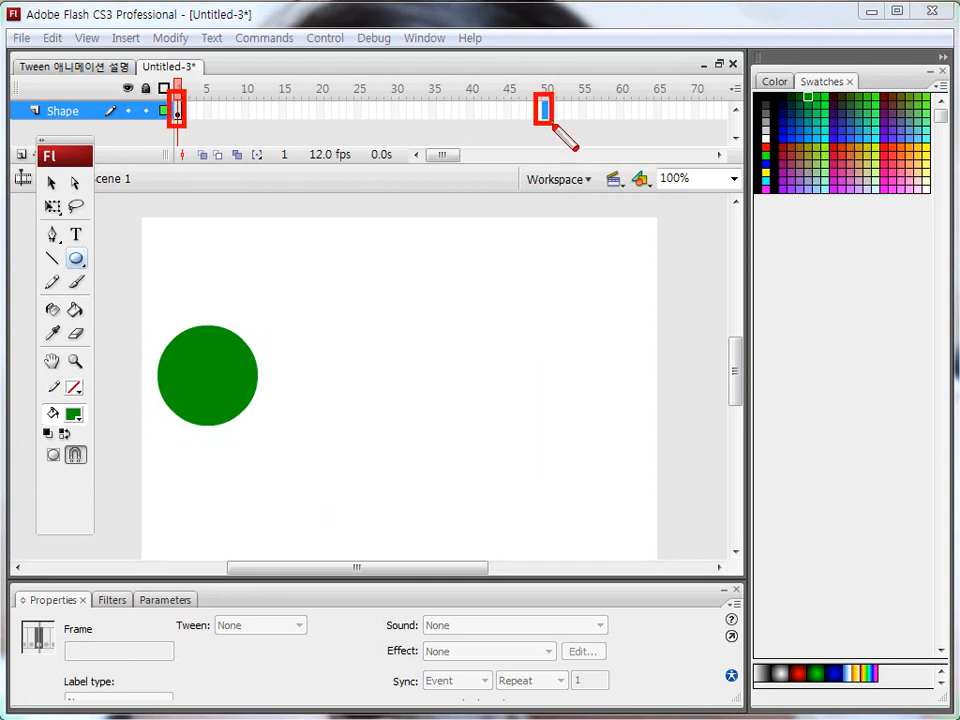
pyautogui.press('Escape')
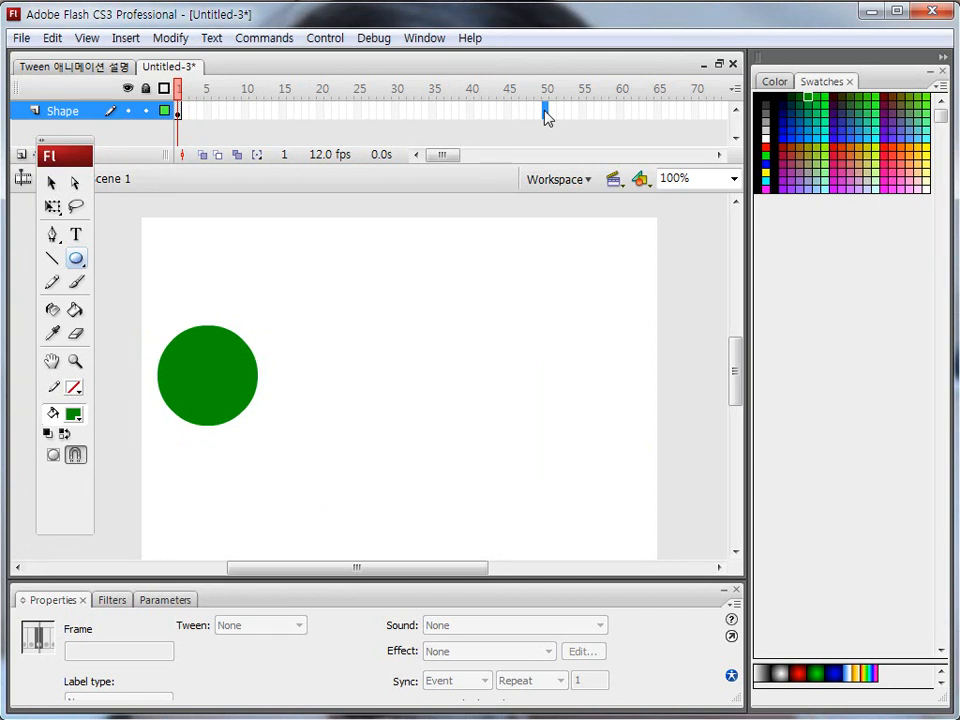
# Insert a keyframe at frame 50 of the Shape layer.
pyautogui.press('F6')
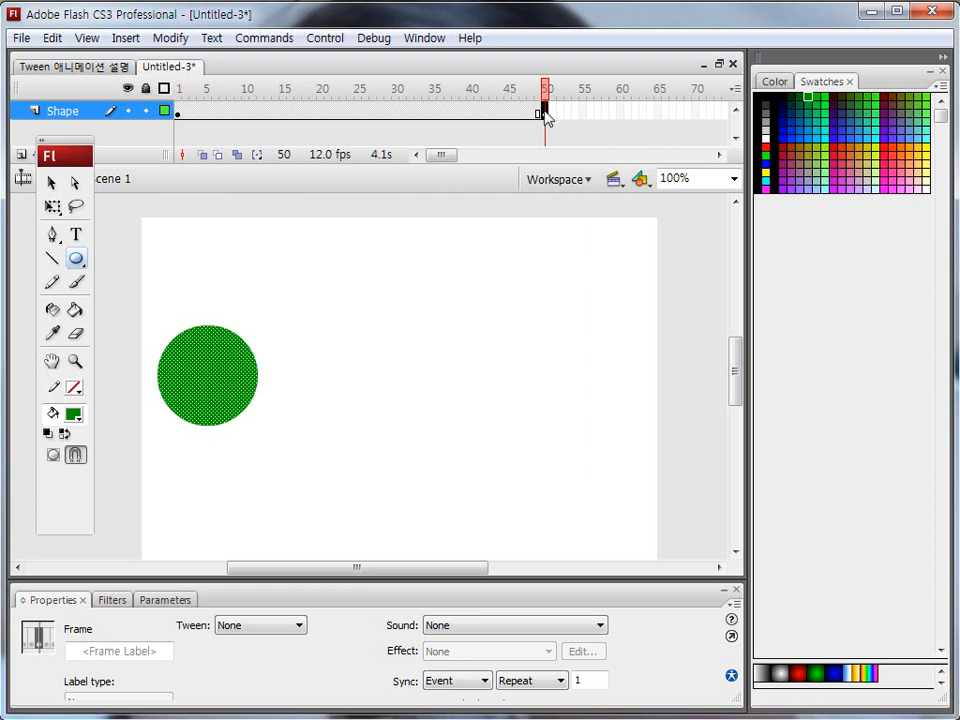
pyautogui.click(178, 88)
pyautogui.click(543, 115)
pyautogui.hotkey('ctrl', 'shift', 'd')
pyautogui.moveTo(168, 94); pyautogui.dragTo(188, 128)
pyautogui.moveTo(535, 87); pyautogui.dragTo(561, 137)
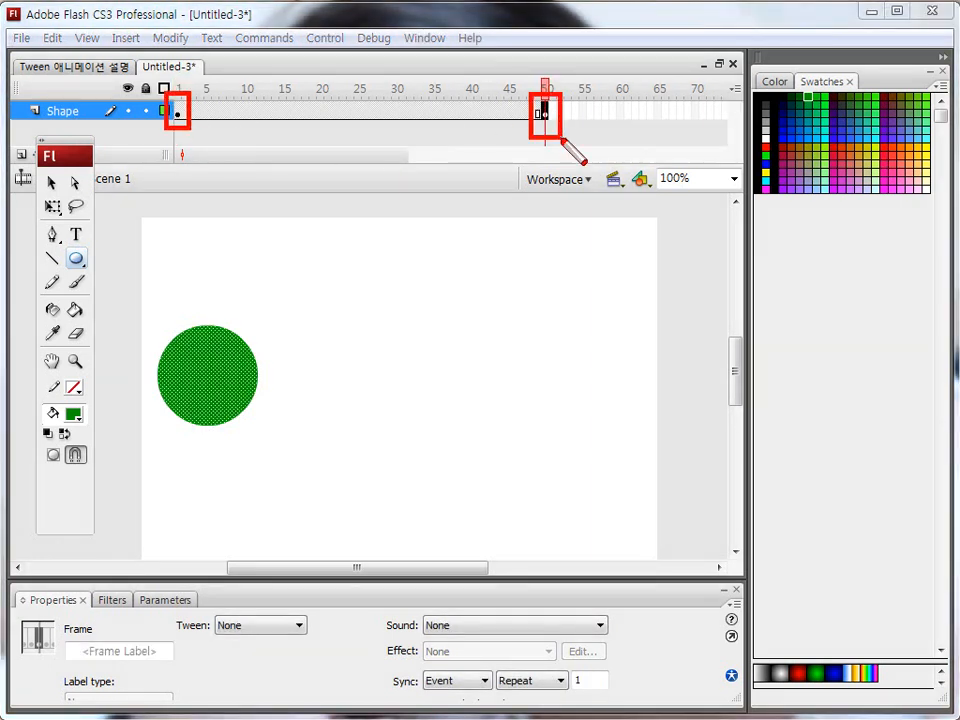
pyautogui.hotkey('ctrl', 'shift', 'd')
# Compare the circle on the keyframes at frames 1 and 50 of the Shape layer.
pyautogui.click(179, 113)
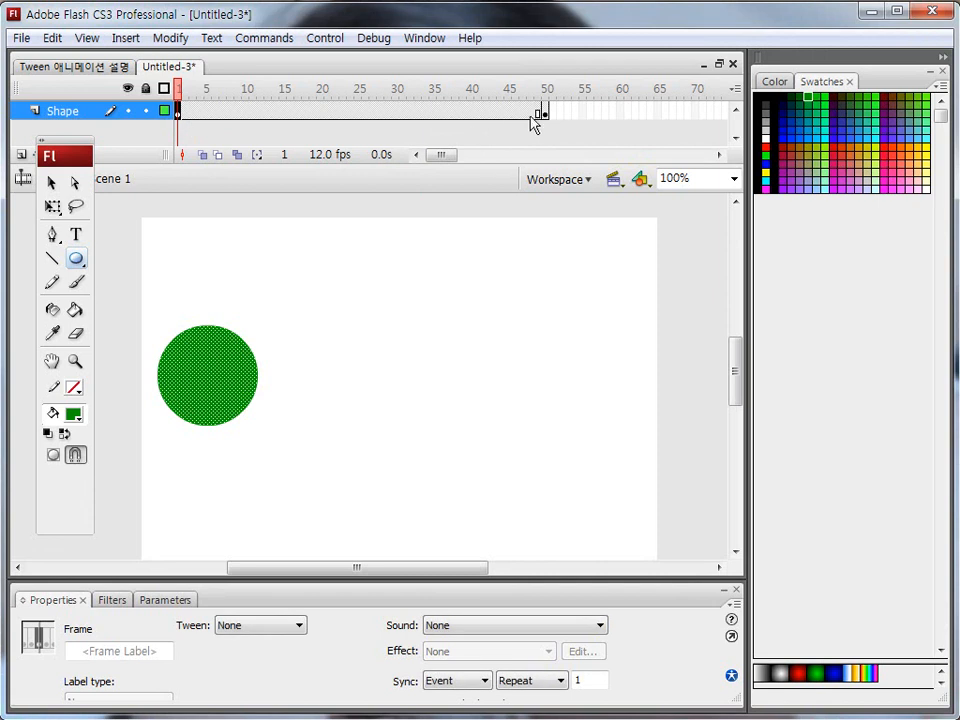
pyautogui.click(543, 113)
pyautogui.click(180, 114)
pyautogui.click(541, 113)
pyautogui.click(179, 113)
# On frame 50, move the circle horizontally to the right side of the stage, at about X 421.
pyautogui.click(545, 112)
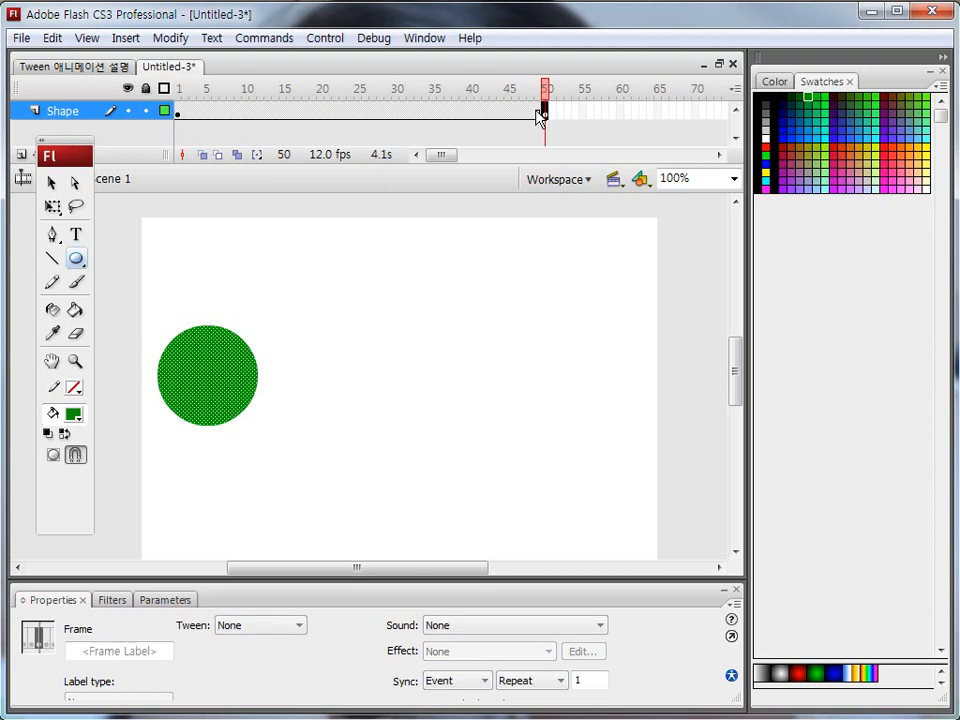
pyautogui.click(48, 184)
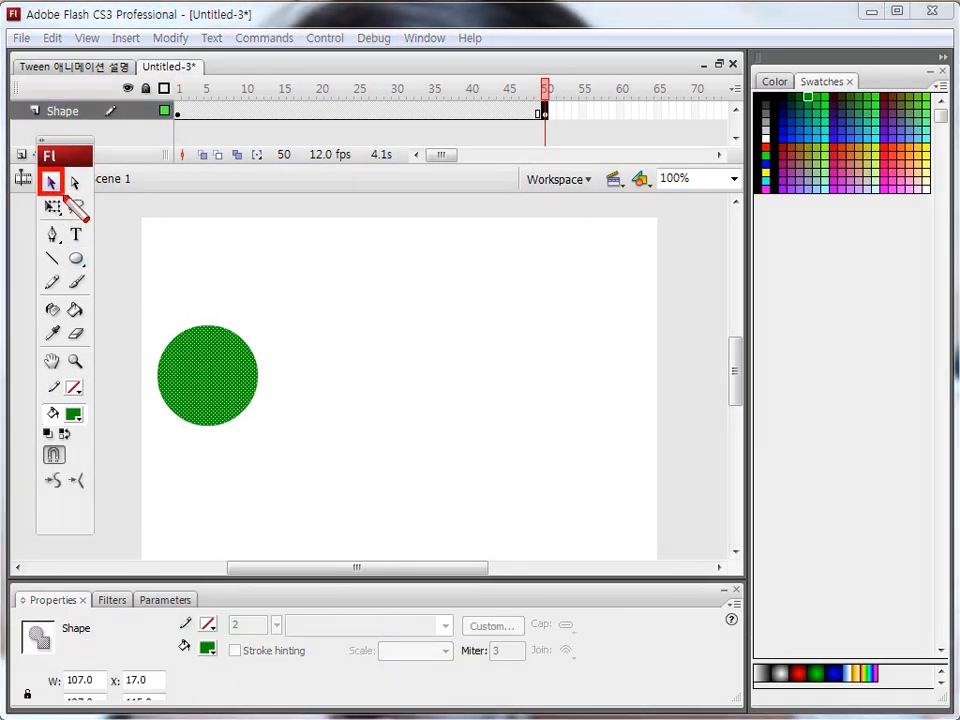
pyautogui.moveTo(191, 367); pyautogui.dragTo(585, 378)
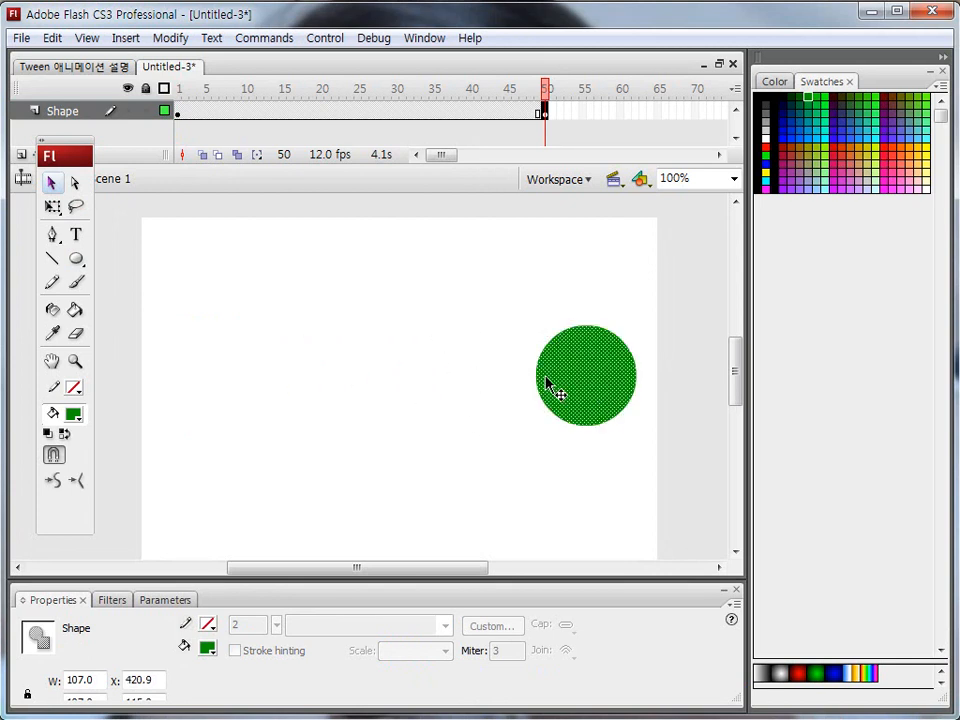
# Check the circle's start and end positions on frames 1 and 50, and examine the frames in between.
pyautogui.click(178, 114)
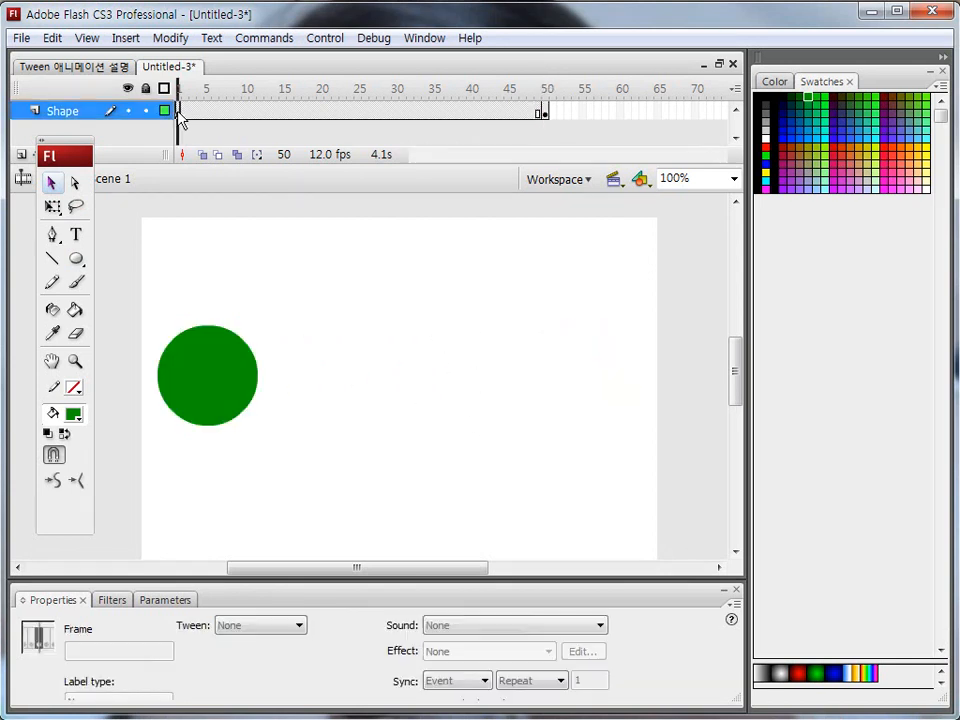
pyautogui.click(543, 113)
pyautogui.click(179, 113)
pyautogui.click(546, 114)
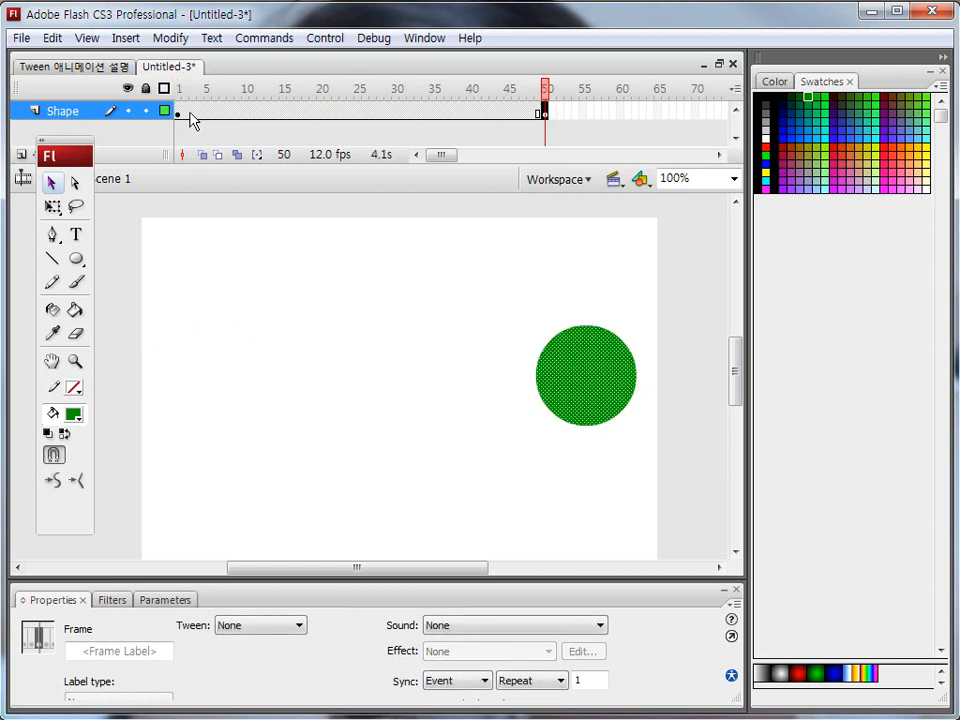
pyautogui.click(180, 114)
pyautogui.click(543, 113)
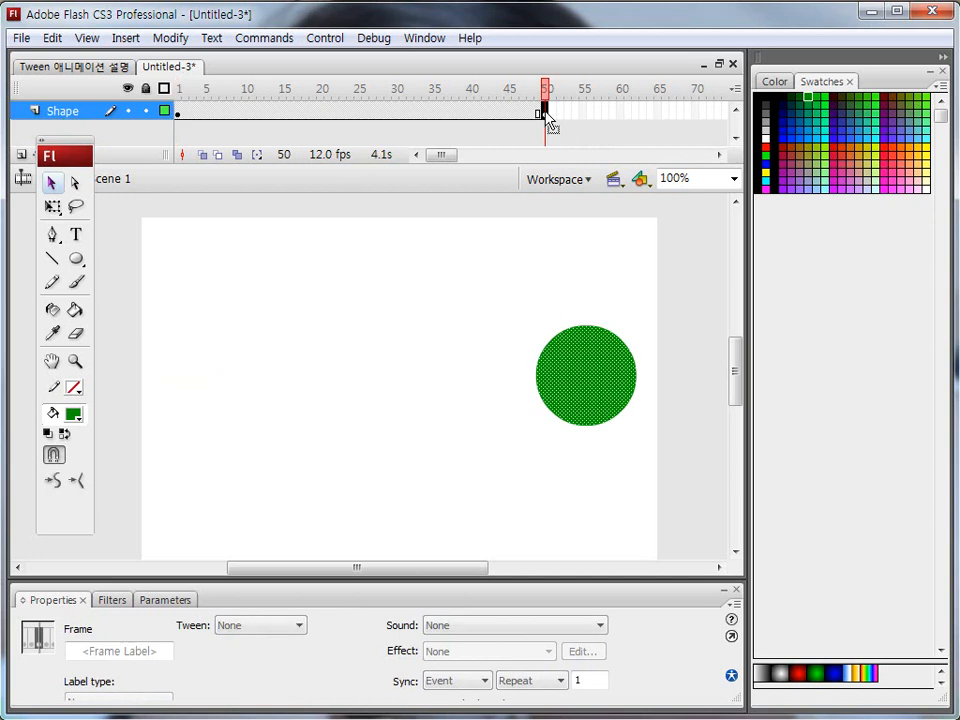
pyautogui.moveTo(546, 114); pyautogui.dragTo(349, 100)
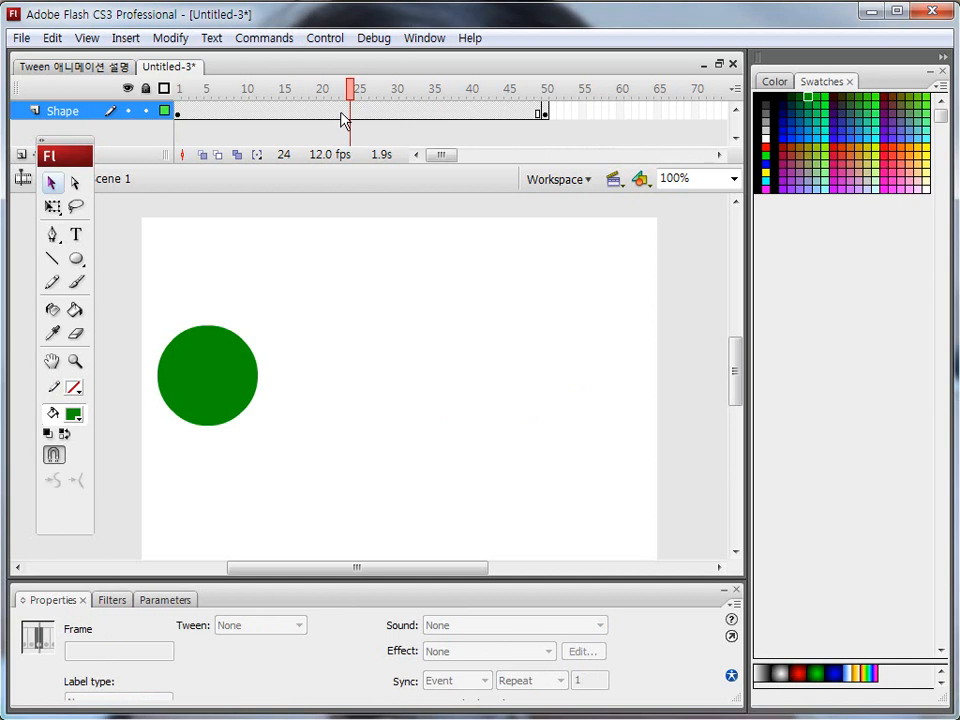
# Apply a Shape tween to the frames between the keyframes at 1 and 50 of the Shape layer.
pyautogui.click(342, 111)
pyautogui.moveTo(174, 99)
pyautogui.mouseDown()
pyautogui.moveTo(325, 126)
pyautogui.moveTo(543, 121)
pyautogui.mouseUp()
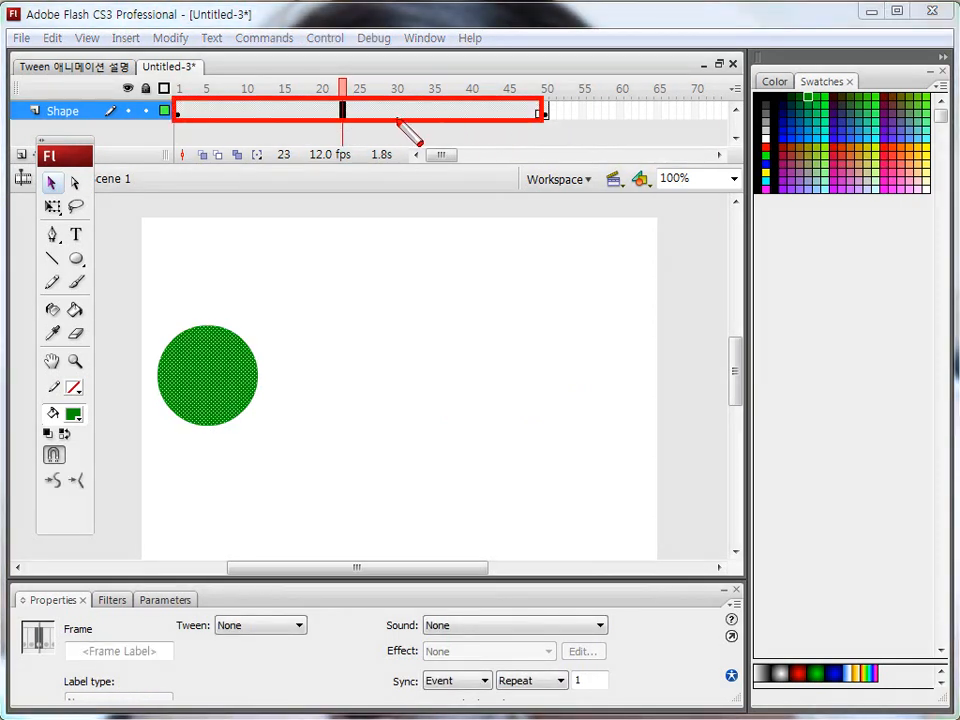
pyautogui.press('Escape')
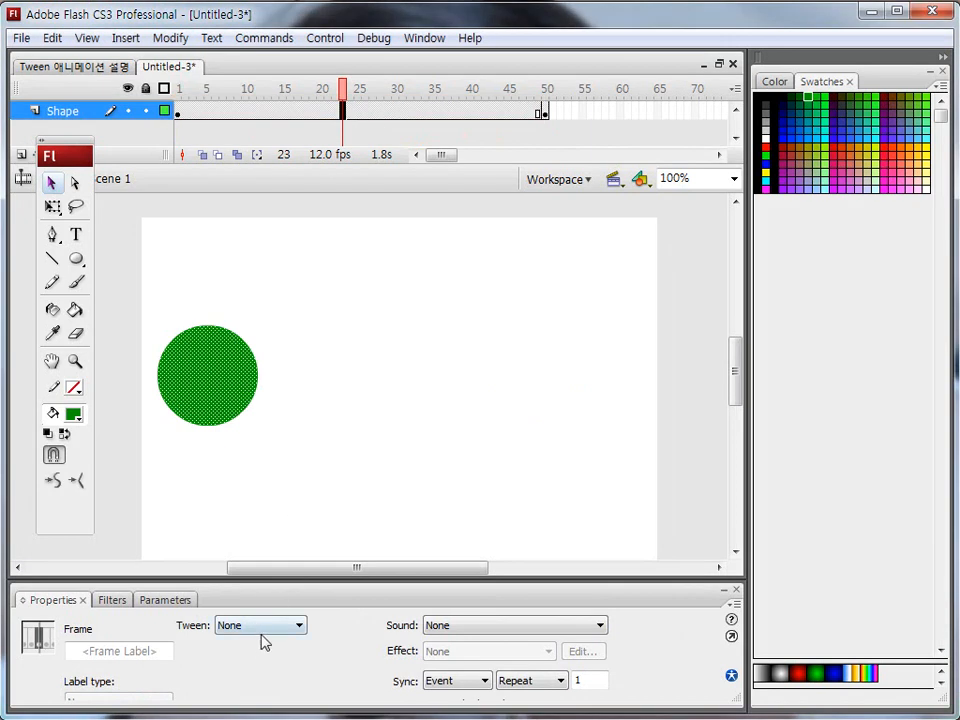
pyautogui.moveTo(174, 611); pyautogui.dragTo(326, 636)
pyautogui.press('Escape')
pyautogui.click(300, 628)
pyautogui.click(270, 671)
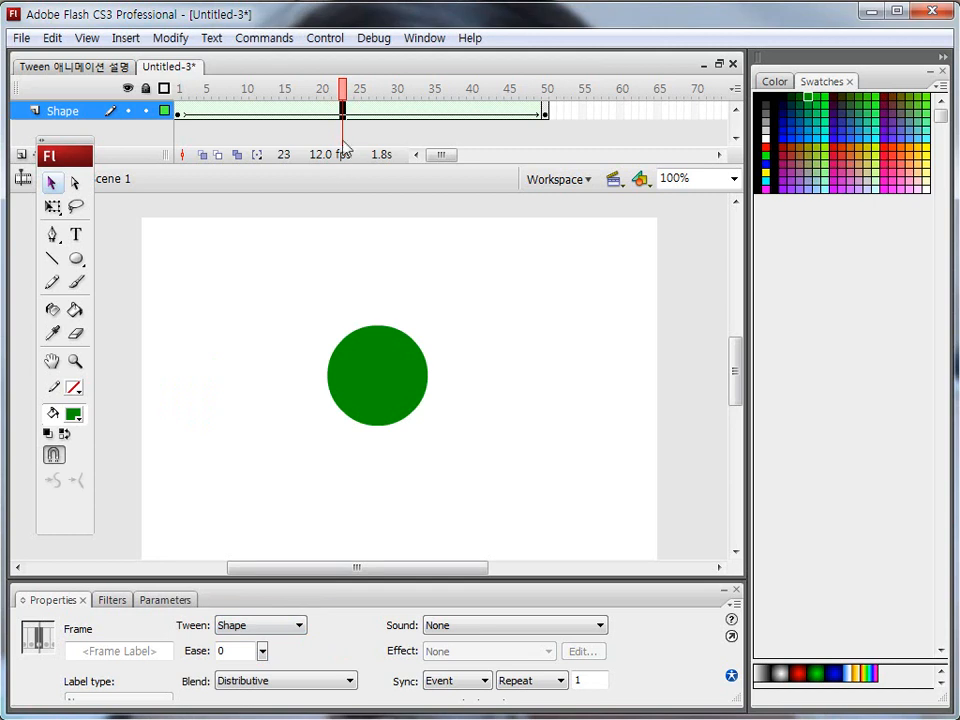
# Return to frame 1, examine the tweened span, and play the circle's movement across the stage.
pyautogui.moveTo(343, 90)
pyautogui.mouseDown()
pyautogui.moveTo(156, 96)
pyautogui.moveTo(425, 130)
pyautogui.moveTo(543, 120)
pyautogui.mouseUp()
pyautogui.hotkey('ctrl', '2')
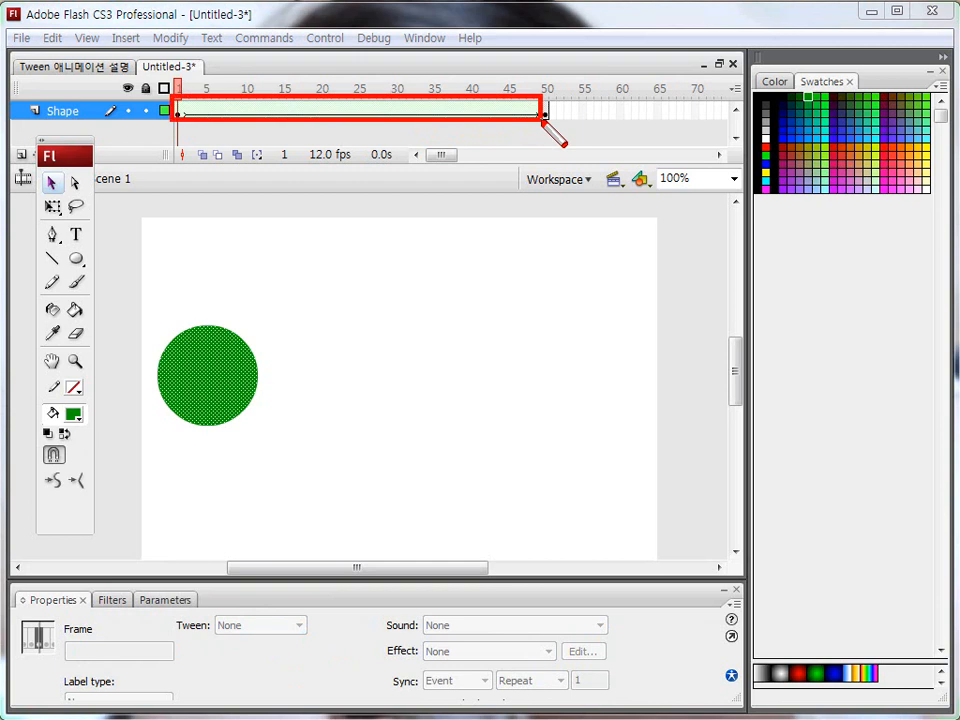
pyautogui.press('Escape')
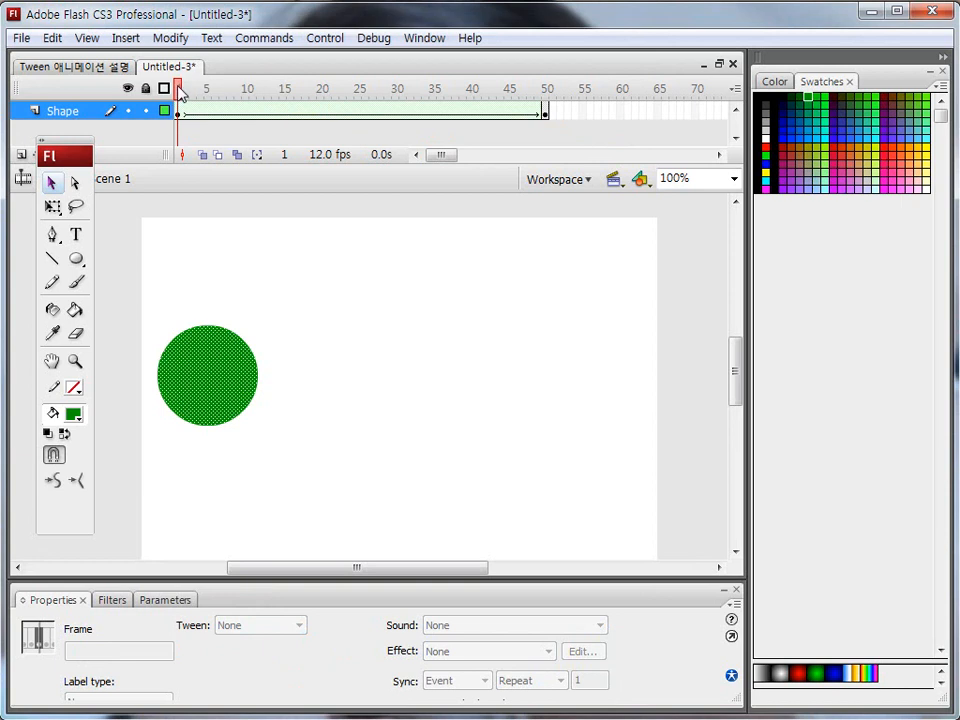
pyautogui.press('Return')
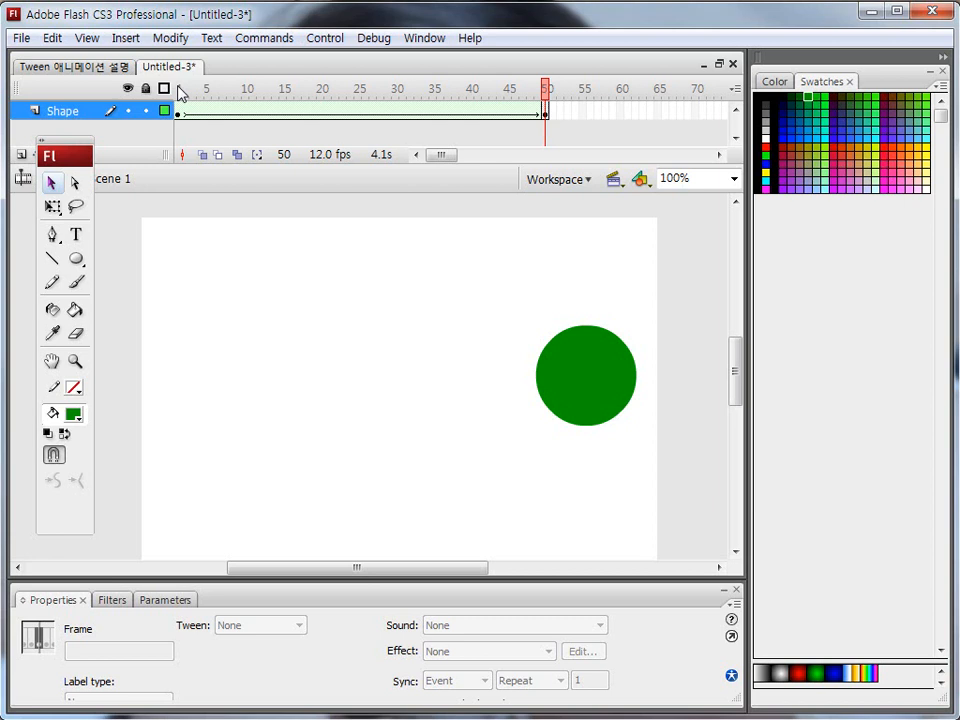
pyautogui.press('Return')
# On frame 50, enlarge the circle proportionally about its center with Free Transform to about 153 pixels wide.
pyautogui.hotkey('ctrl', 'shift', 'd')
pyautogui.press('Escape')
pyautogui.click(546, 113)
pyautogui.hotkey('ctrl', 'shift', 'd')
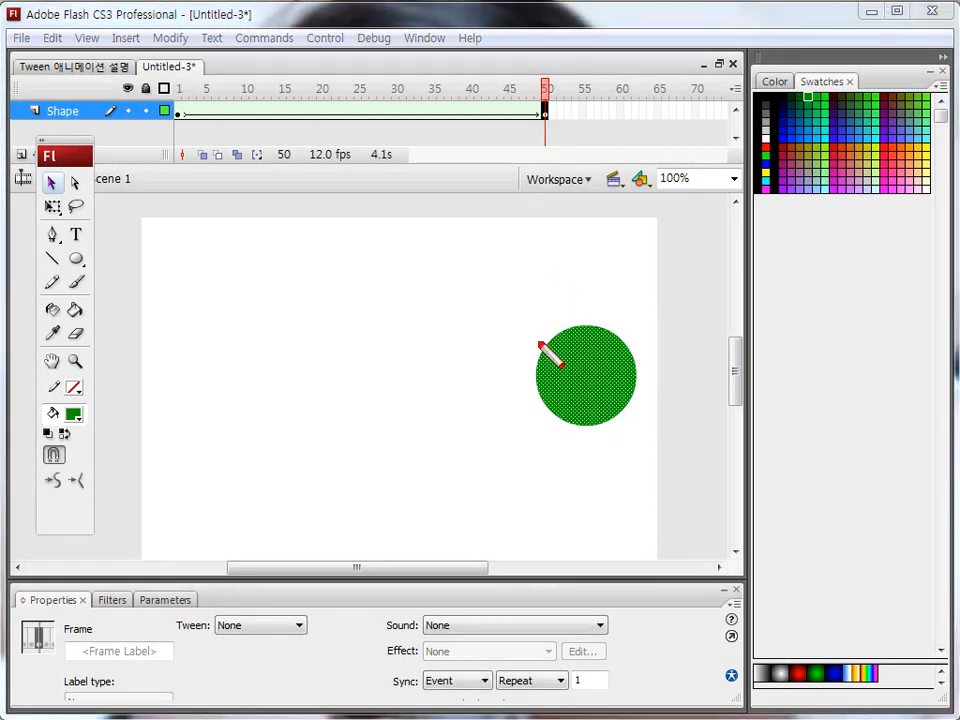
pyautogui.moveTo(497, 296); pyautogui.dragTo(652, 453)
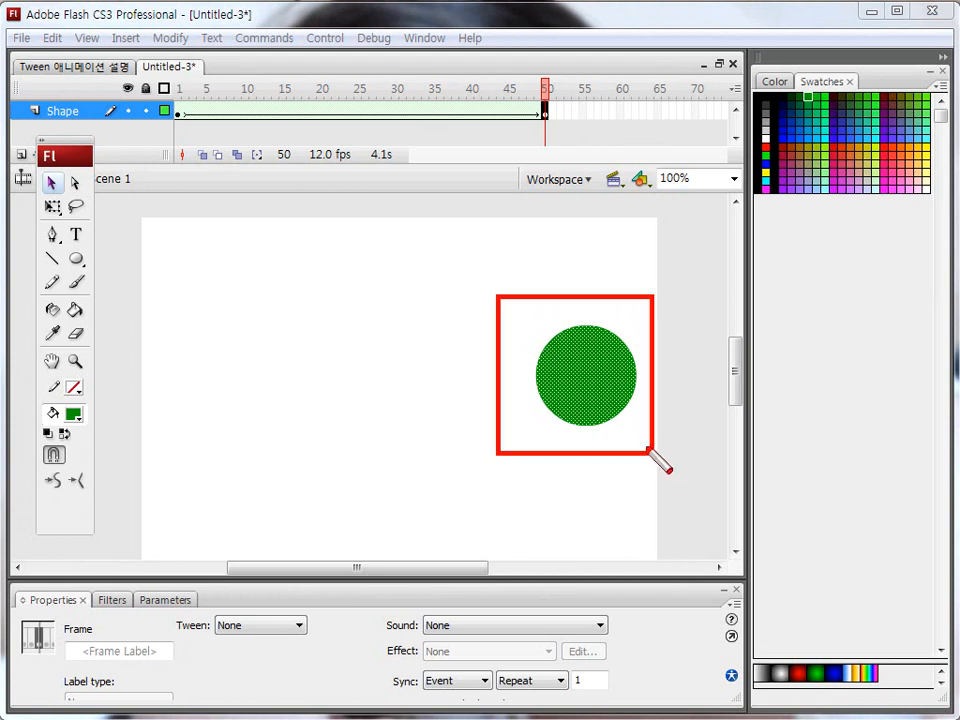
pyautogui.press('Escape')
pyautogui.click(606, 394)
pyautogui.hotkey('ctrl', 'shift', 'd')
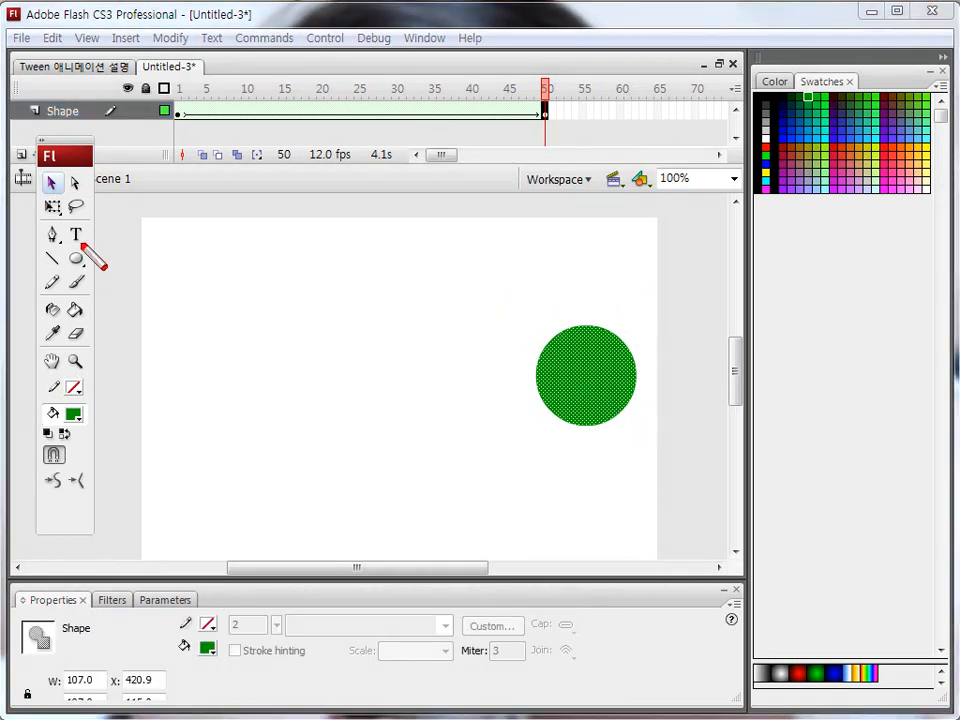
pyautogui.moveTo(42, 194); pyautogui.dragTo(66, 221)
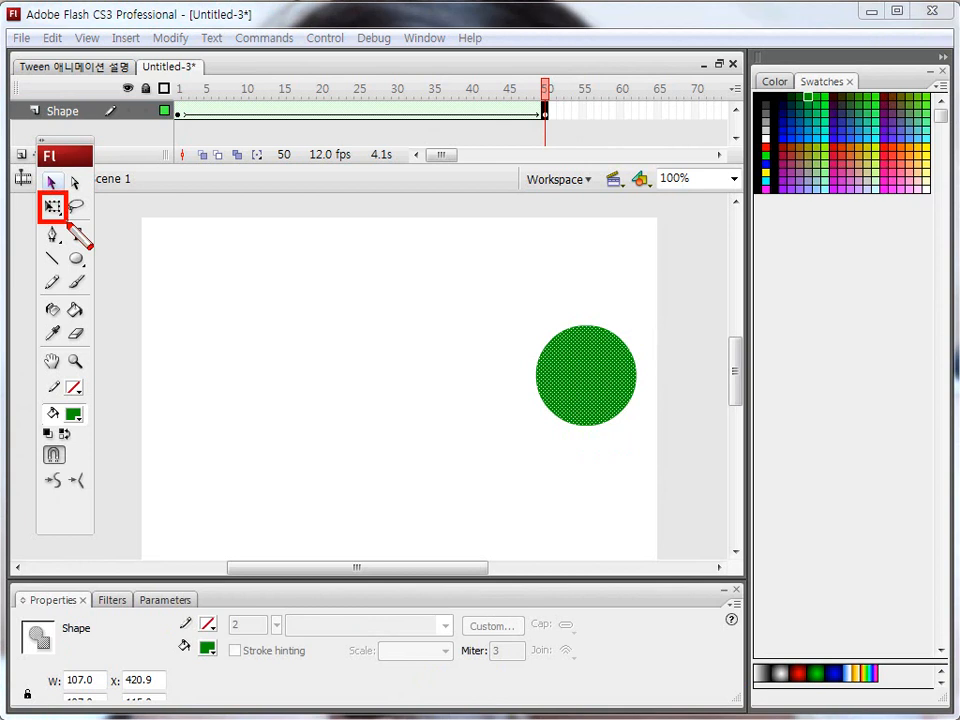
pyautogui.press('Escape')
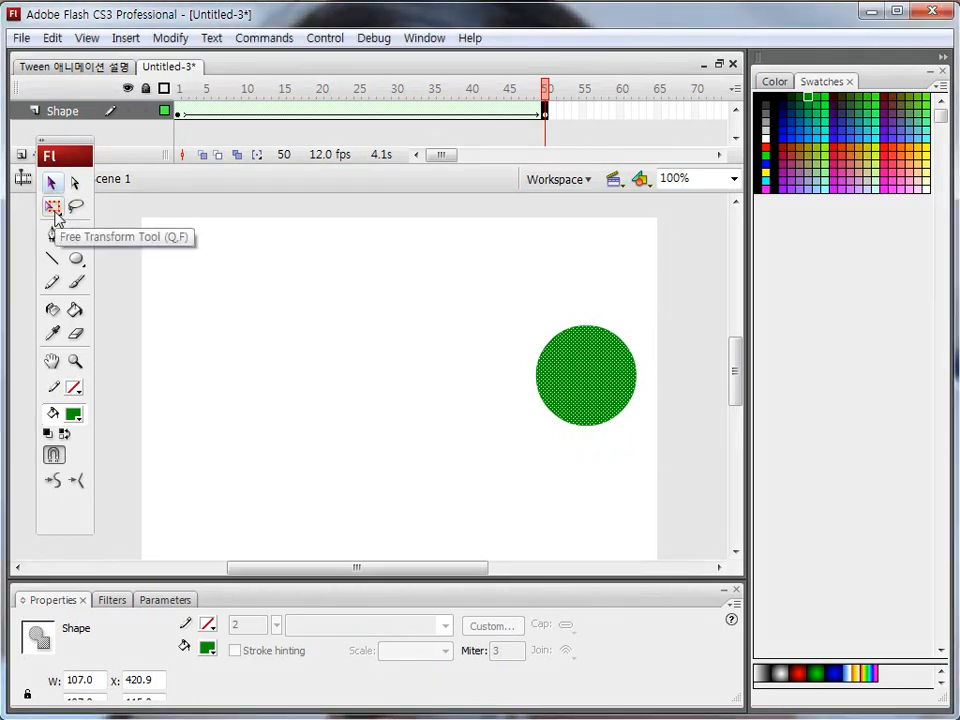
pyautogui.click(54, 212)
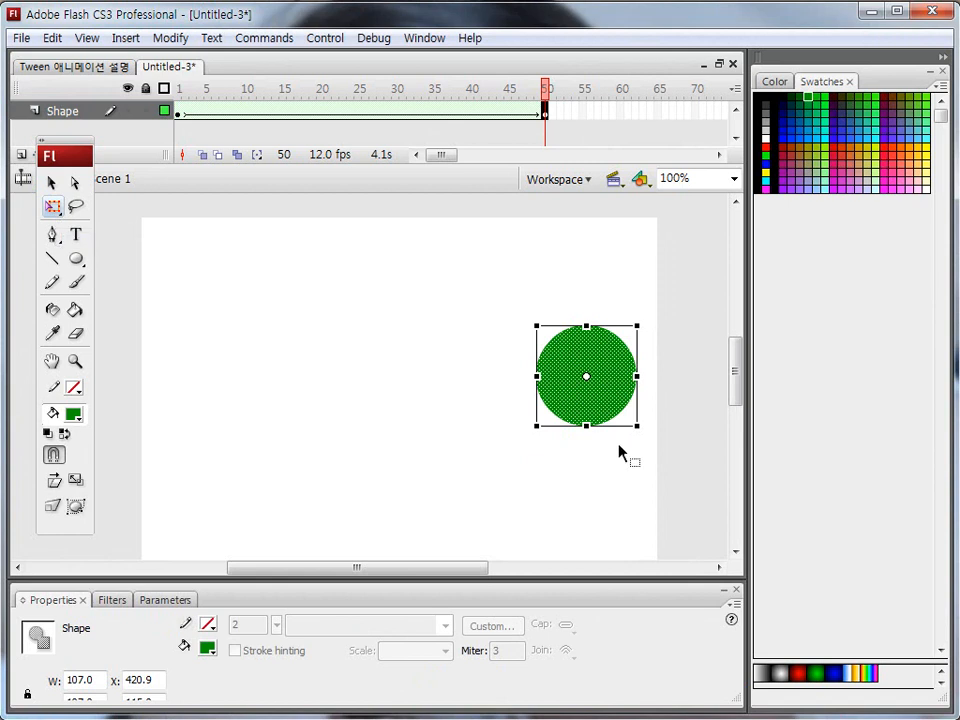
pyautogui.moveTo(638, 427); pyautogui.dragTo(661, 450)
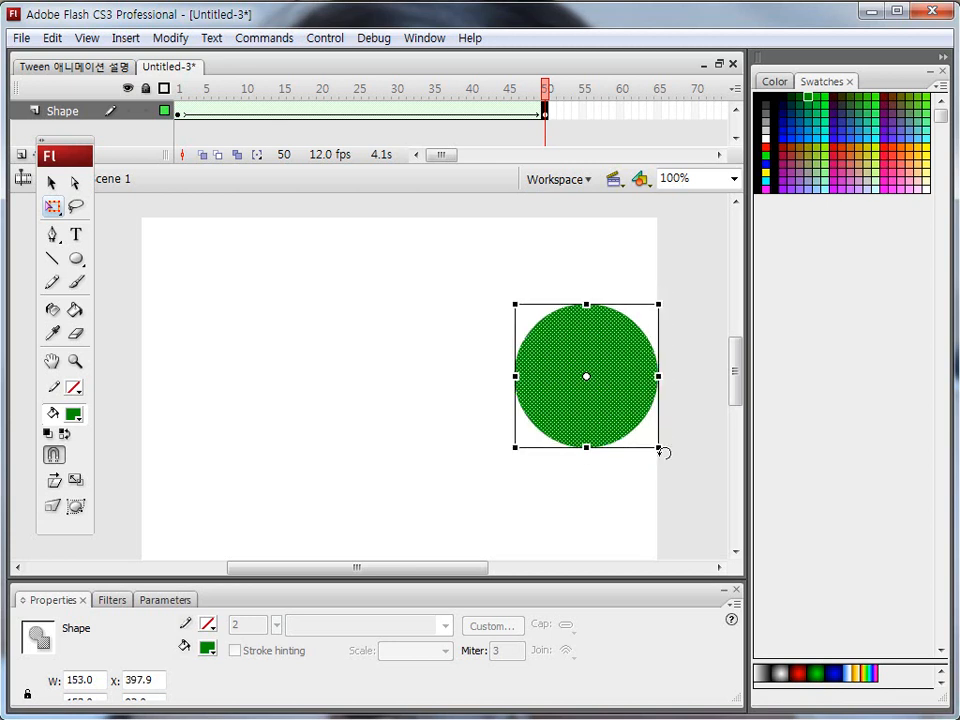
# On frame 1, shrink the circle proportionally about its center to about 71 pixels wide and move it slightly left.
pyautogui.click(179, 111)
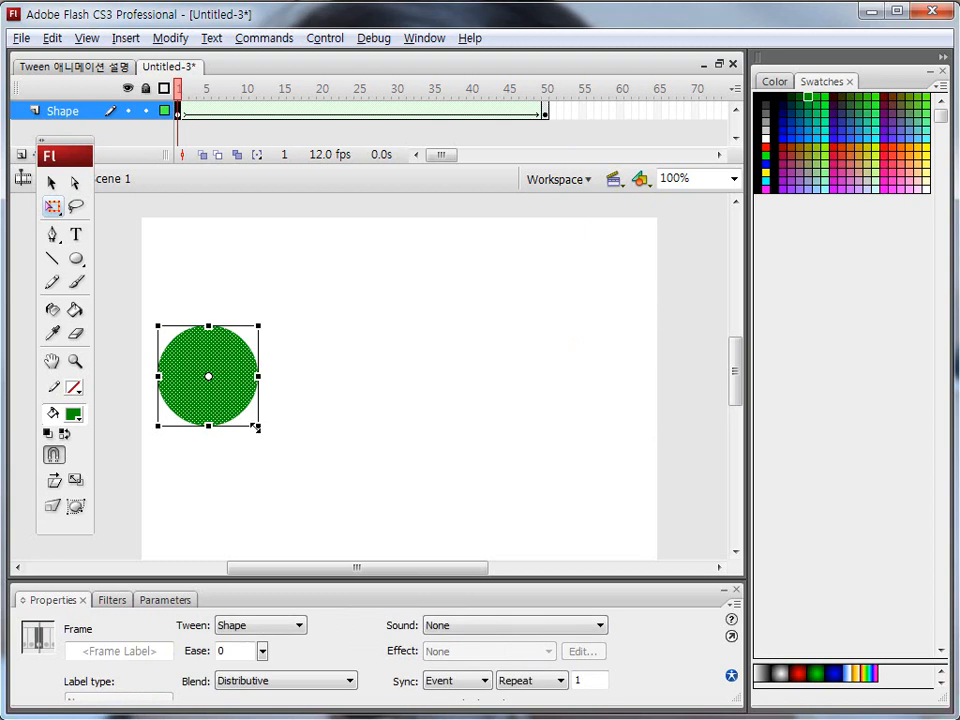
pyautogui.moveTo(257, 427); pyautogui.dragTo(239, 409)
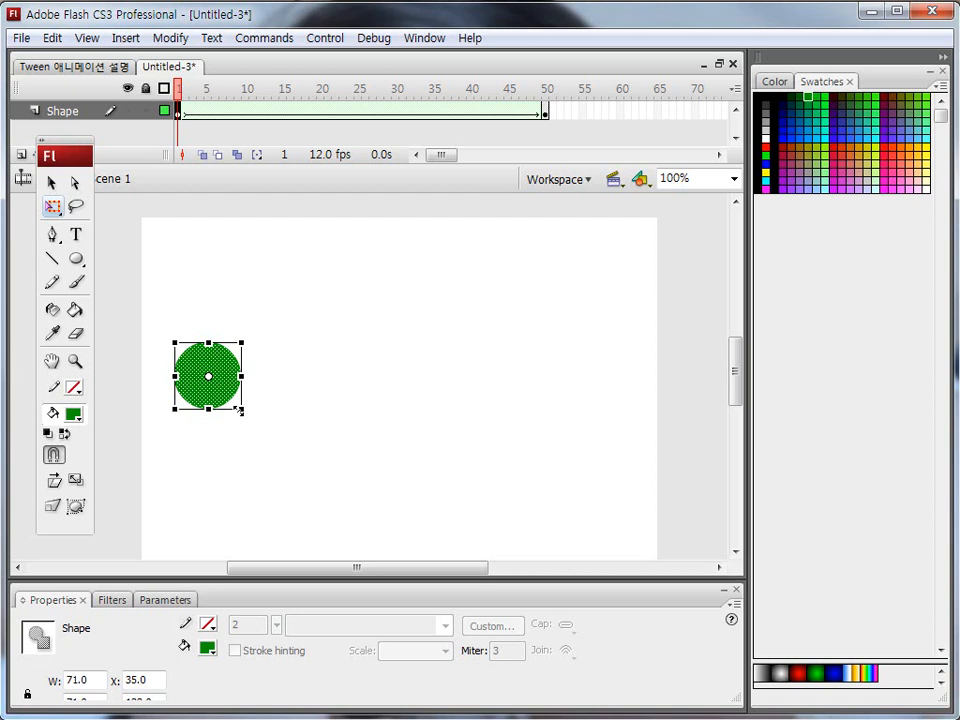
pyautogui.click(53, 184)
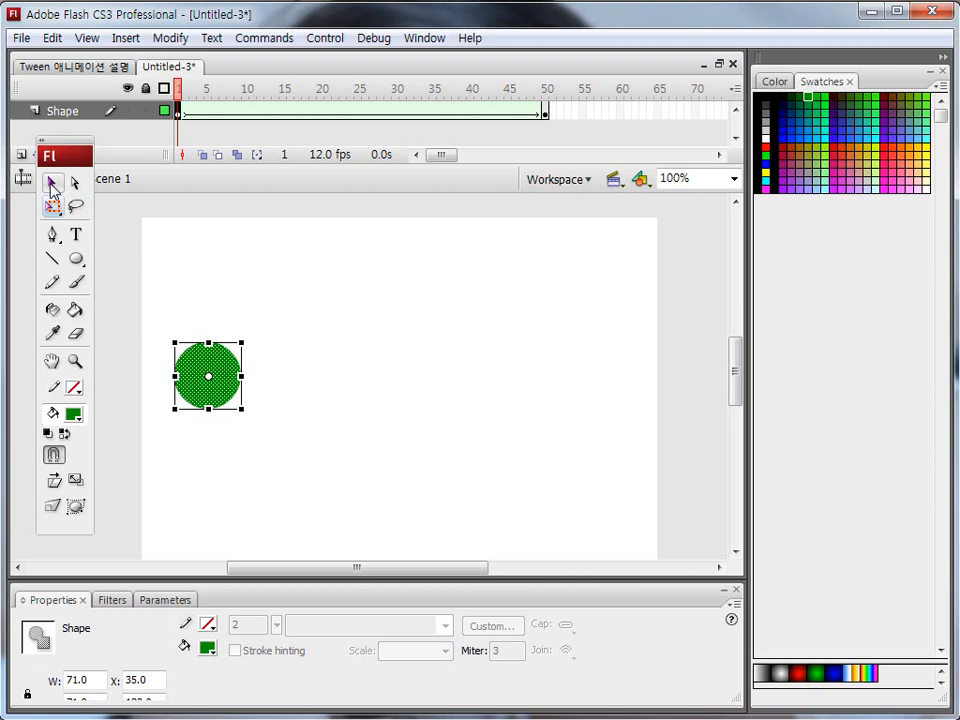
pyautogui.click(179, 112)
pyautogui.moveTo(214, 387); pyautogui.dragTo(186, 388)
# Play the shape tween to check the circle's change in size between frames 1 and 50.
pyautogui.click(546, 111)
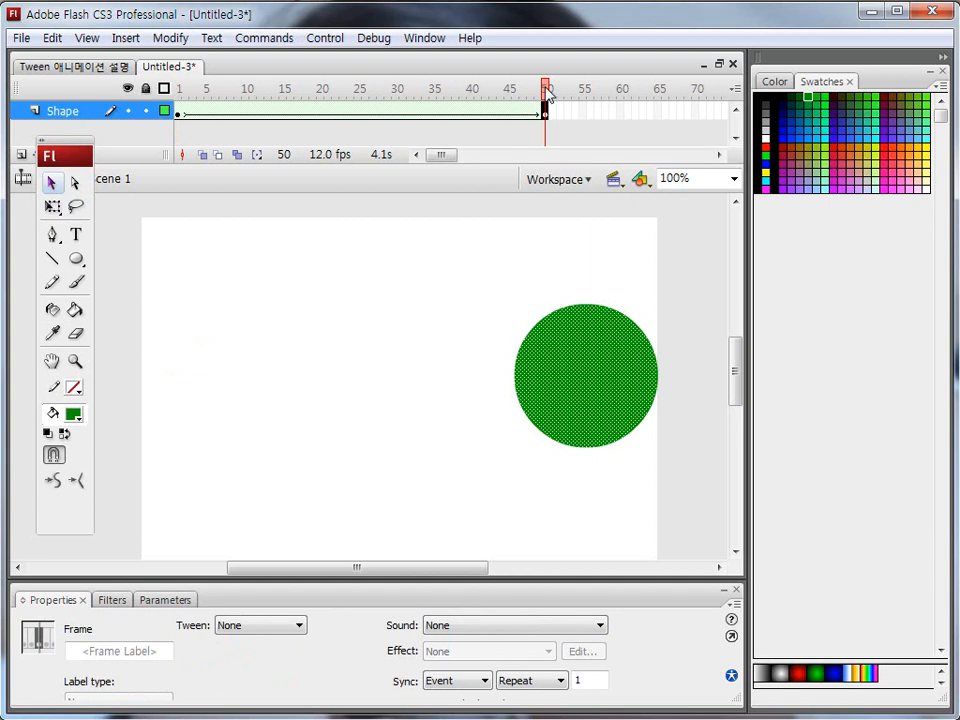
pyautogui.press('Return')
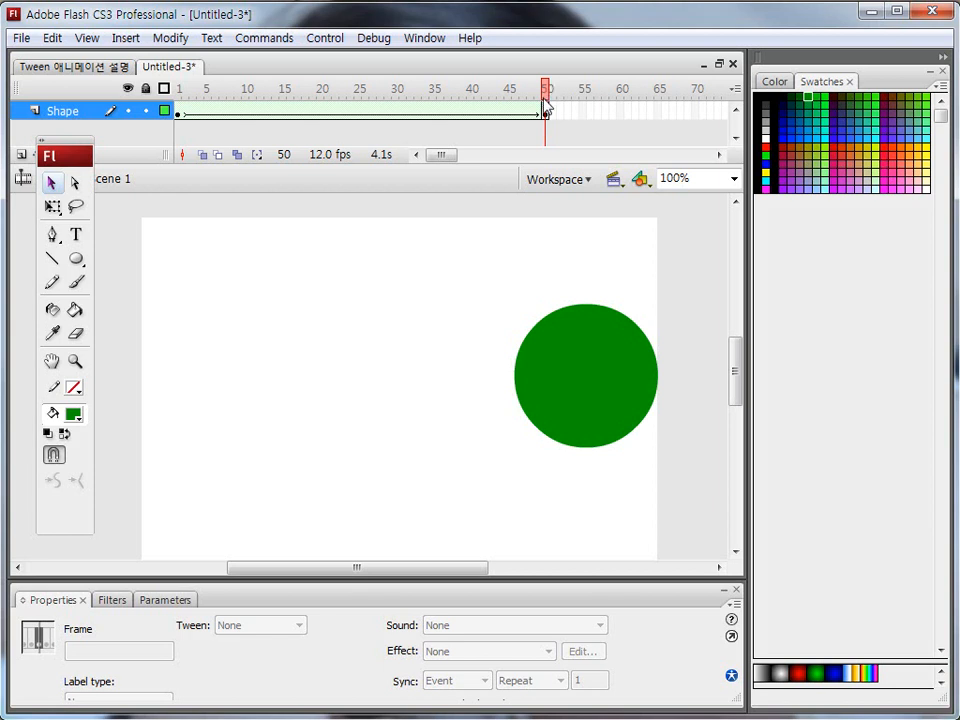
# On frame 50, deselect the circle and bend its edges with the Selection tool into an irregular, roughly triangular blob.
pyautogui.click(545, 115)
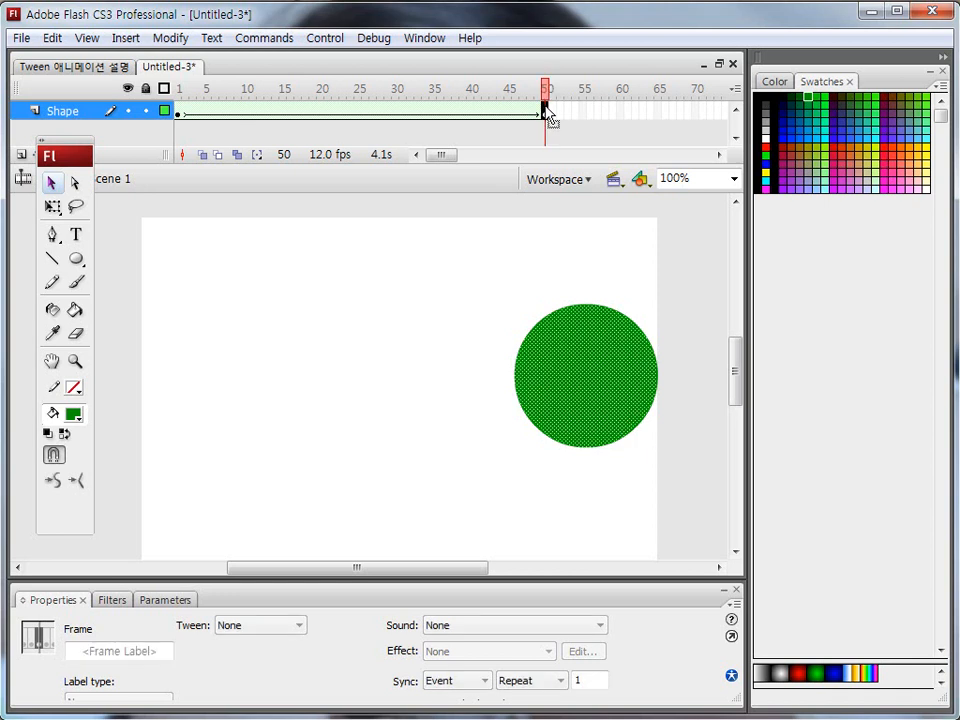
pyautogui.moveTo(545, 112); pyautogui.dragTo(555, 133)
pyautogui.moveTo(484, 281)
pyautogui.mouseDown()
pyautogui.moveTo(506, 315)
pyautogui.moveTo(692, 477)
pyautogui.mouseUp()
pyautogui.press('Escape')
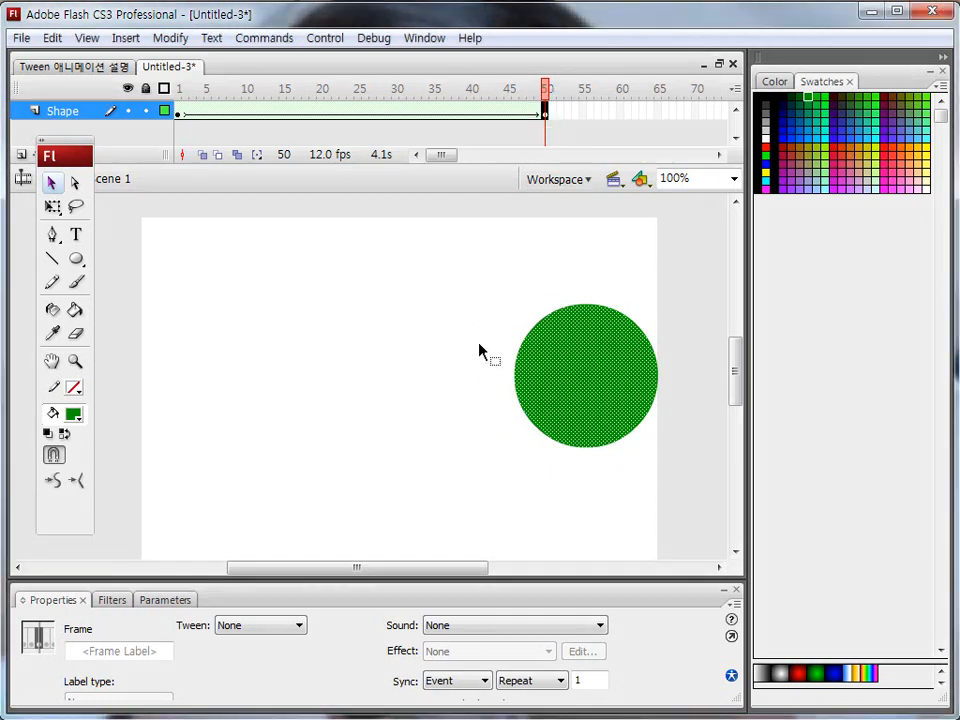
pyautogui.click(516, 455)
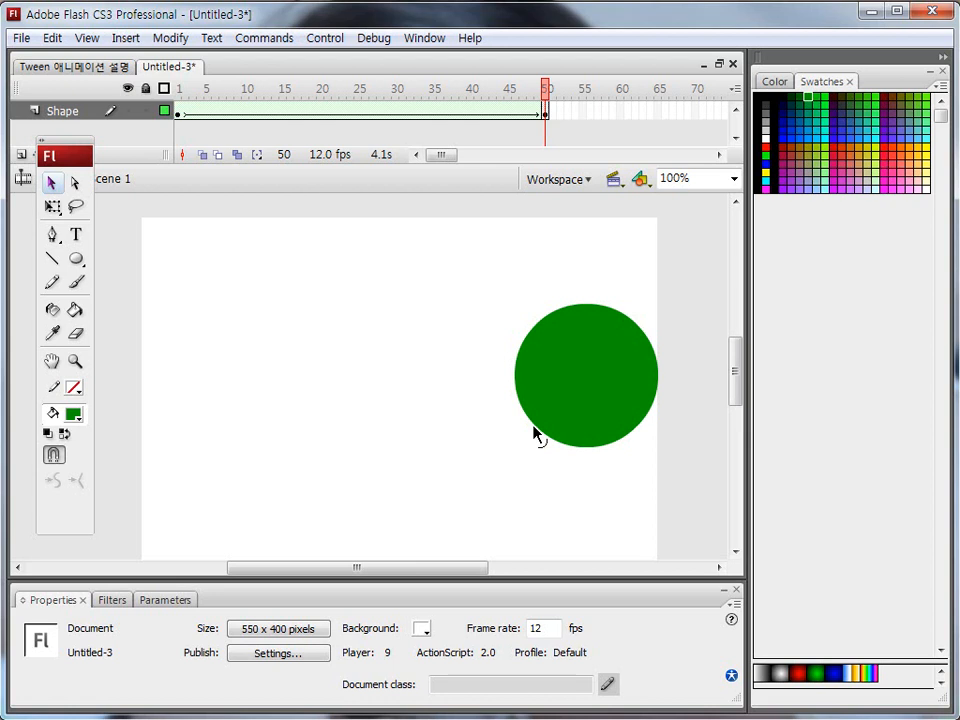
pyautogui.moveTo(534, 432); pyautogui.dragTo(512, 435)
pyautogui.moveTo(534, 336)
pyautogui.mouseDown()
pyautogui.moveTo(544, 347)
pyautogui.moveTo(615, 321)
pyautogui.moveTo(588, 285)
pyautogui.moveTo(553, 321)
pyautogui.moveTo(519, 332)
pyautogui.moveTo(535, 349)
pyautogui.mouseUp()
pyautogui.moveTo(600, 456); pyautogui.dragTo(596, 439)
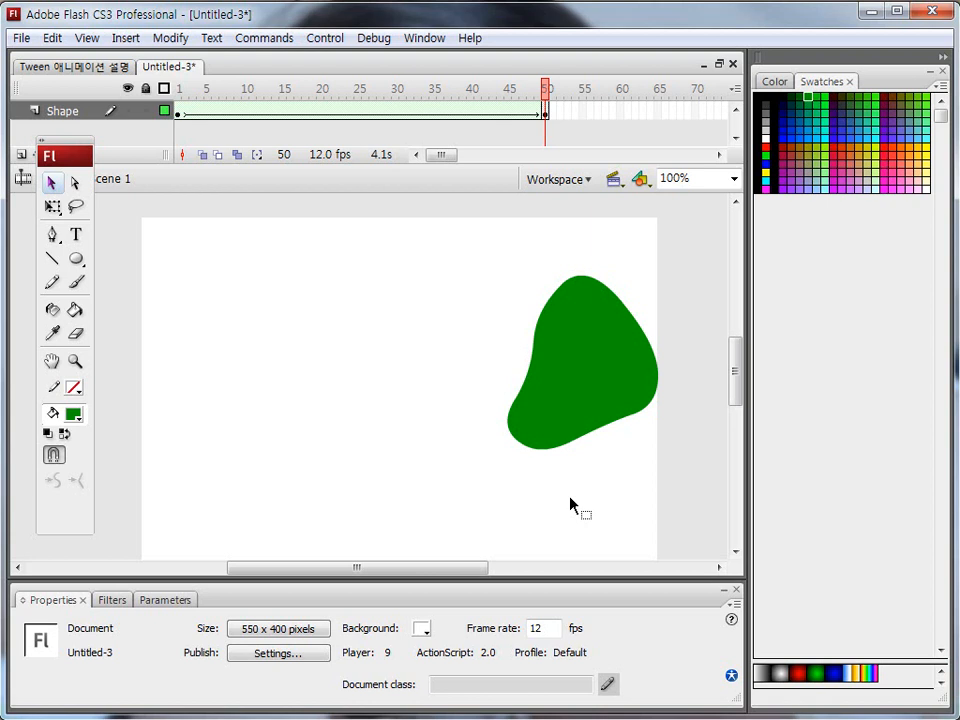
# Play the tween, pull the left edge of the frame 50 blob outward, and replay the morph.
pyautogui.press('Return')
pyautogui.moveTo(534, 358); pyautogui.dragTo(495, 352)
pyautogui.click(536, 375)
pyautogui.click(410, 365)
pyautogui.press('Return')
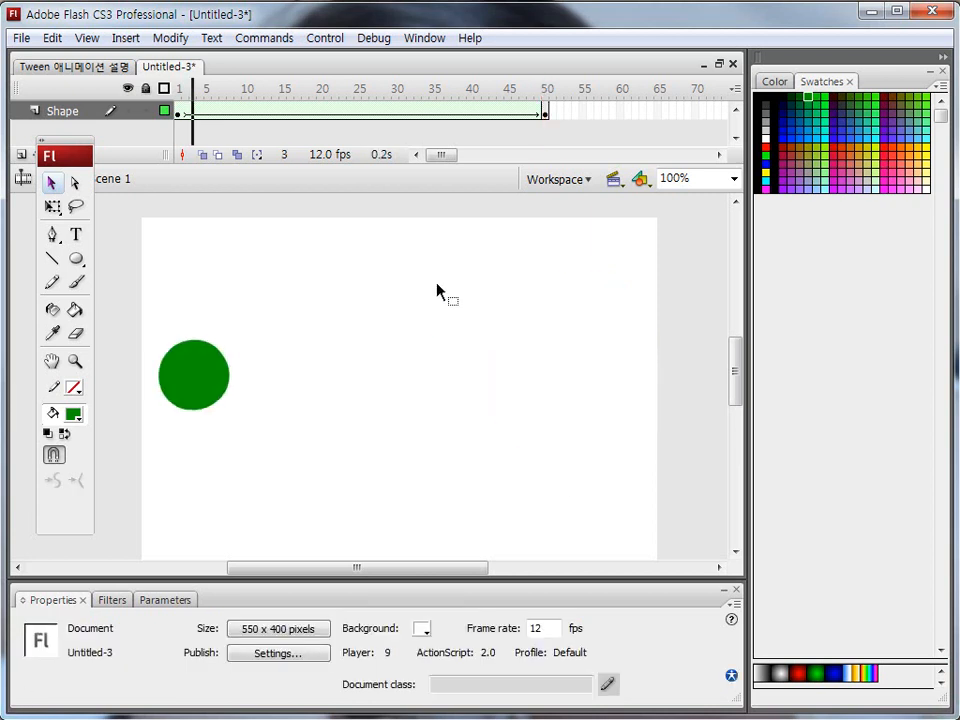